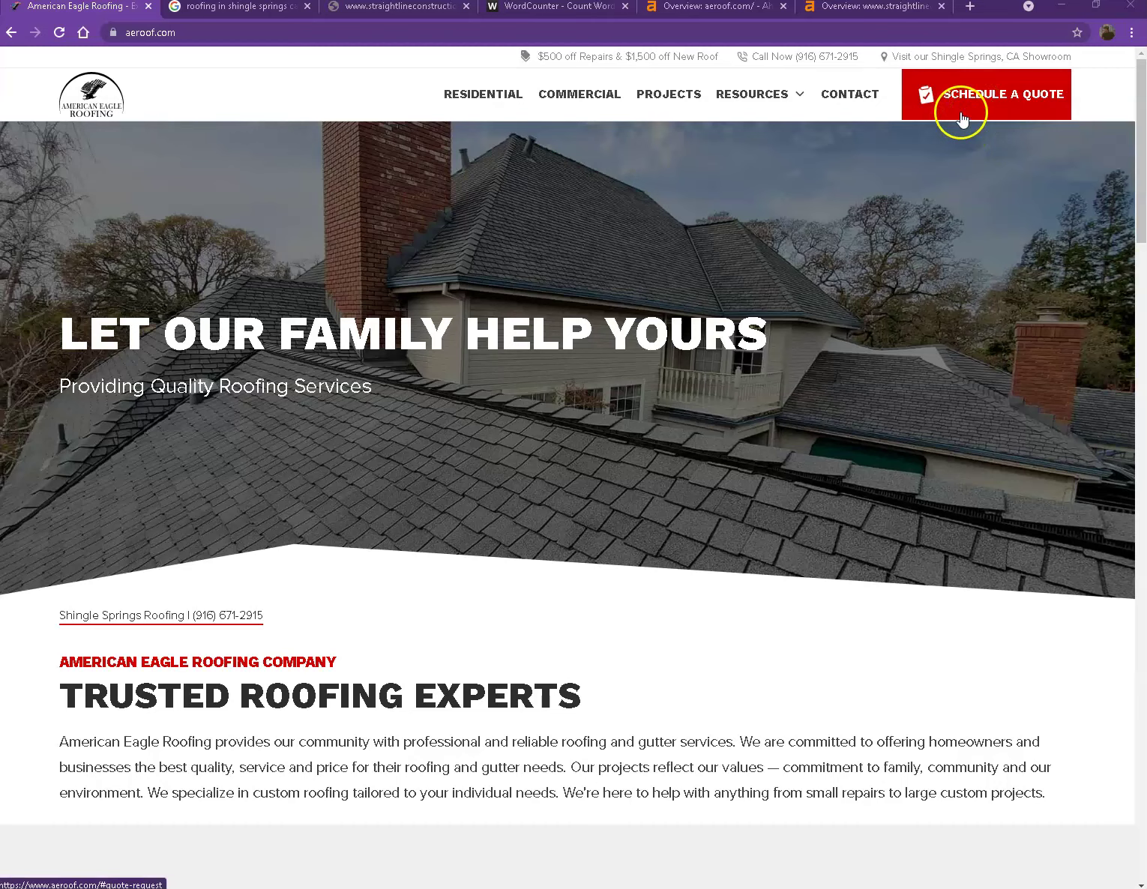
Step: Review the American Eagle Roofing homepage from the hero banner down to the footer, including the contact form, testimonials and certifications
scroll(752, 266, "down", 19)
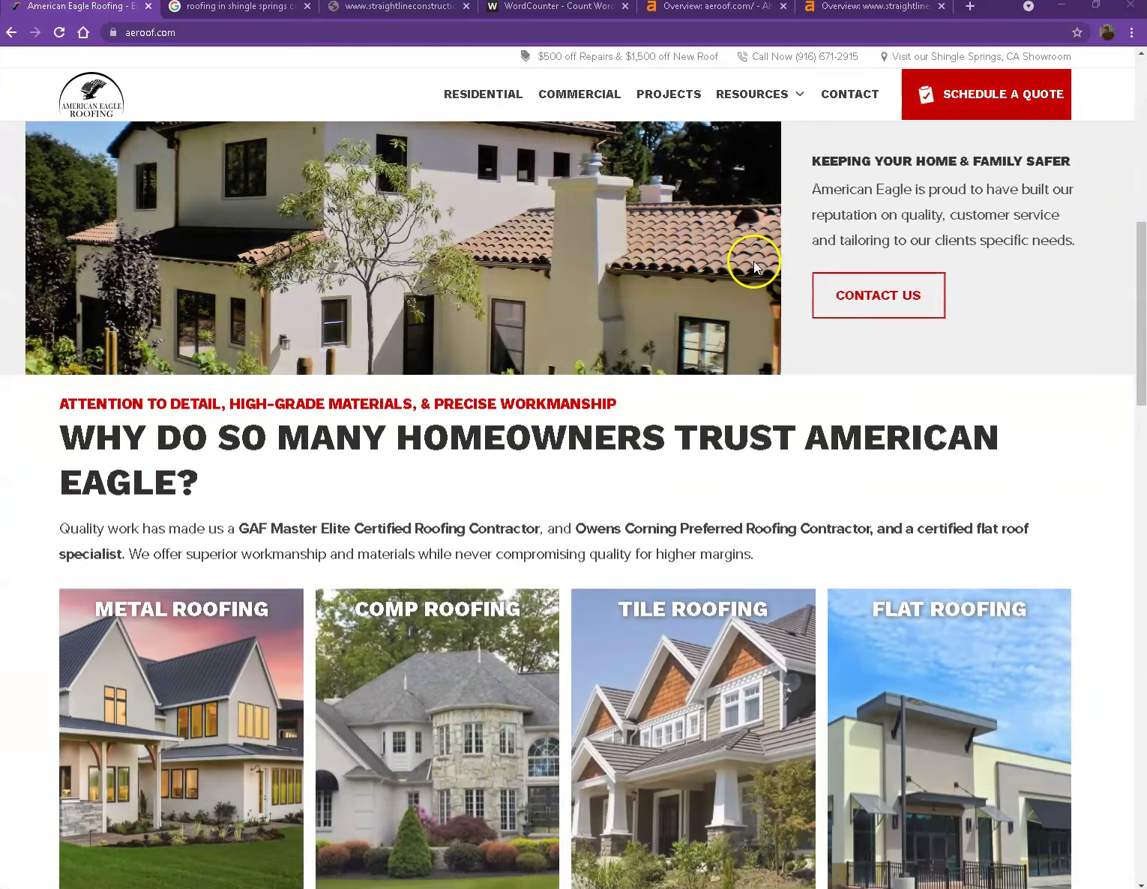
scroll(755, 274, "down", 15)
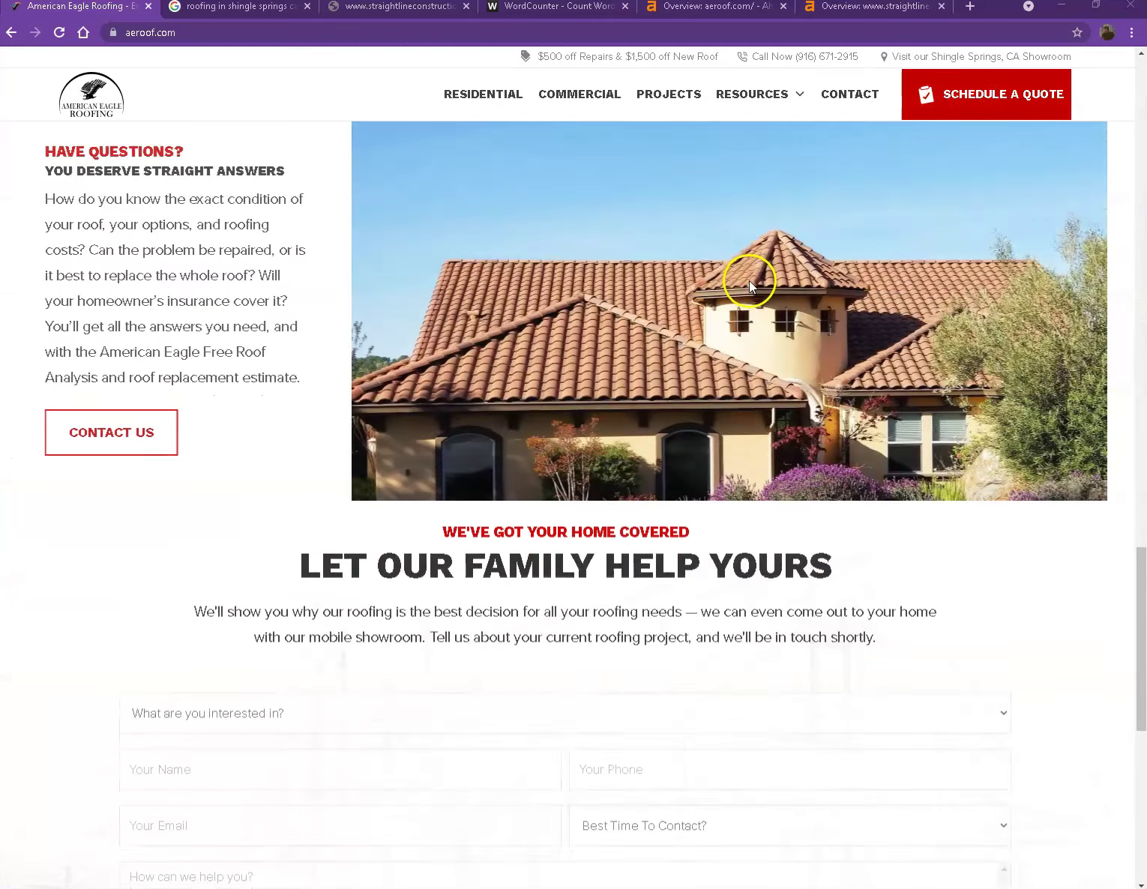
scroll(615, 324, "down", 4)
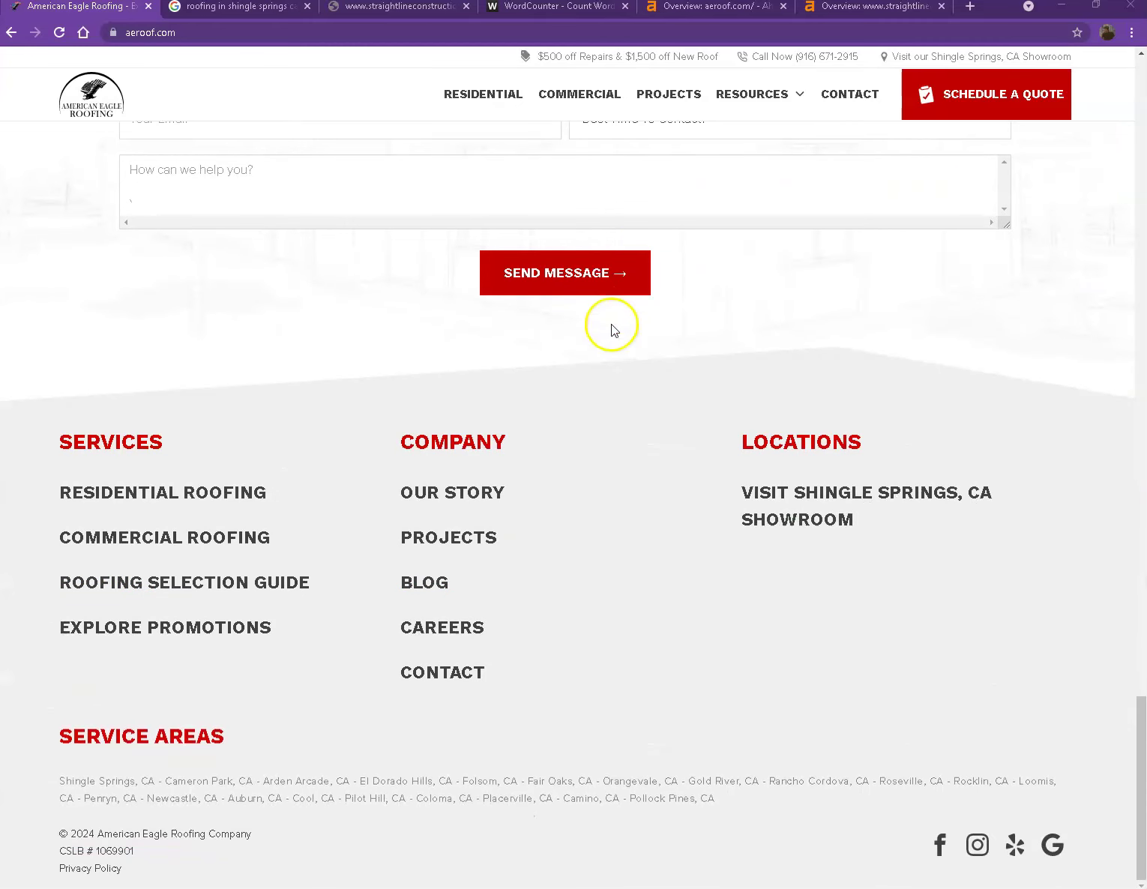
scroll(82, 321, "up", 12)
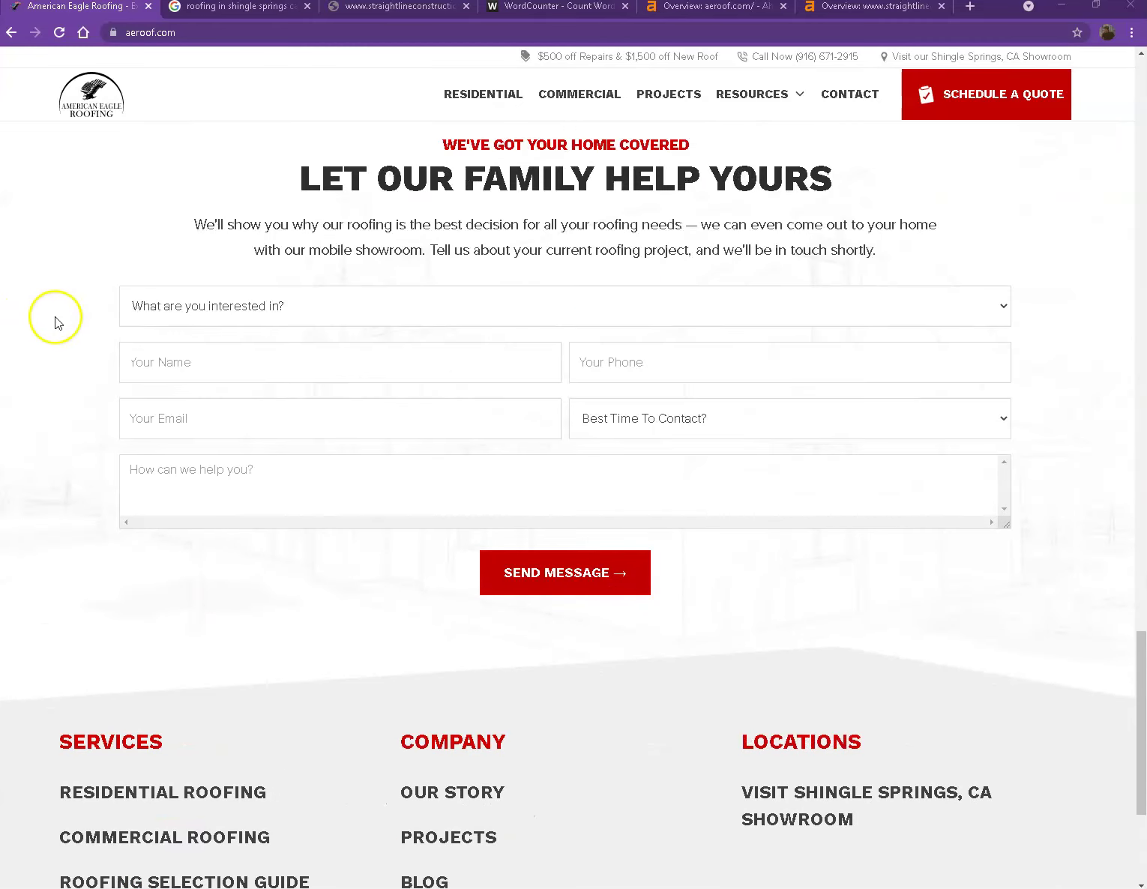
scroll(171, 343, "up", 12)
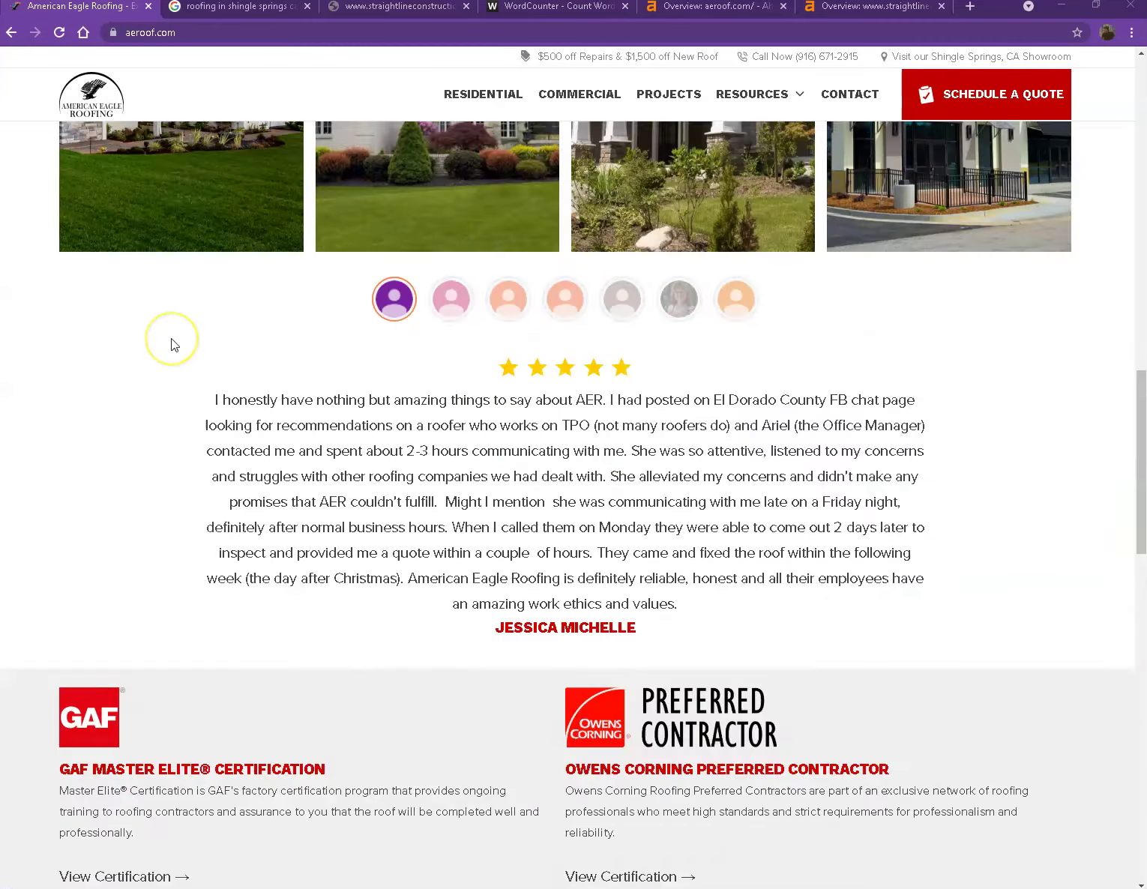
scroll(171, 344, "up", 5)
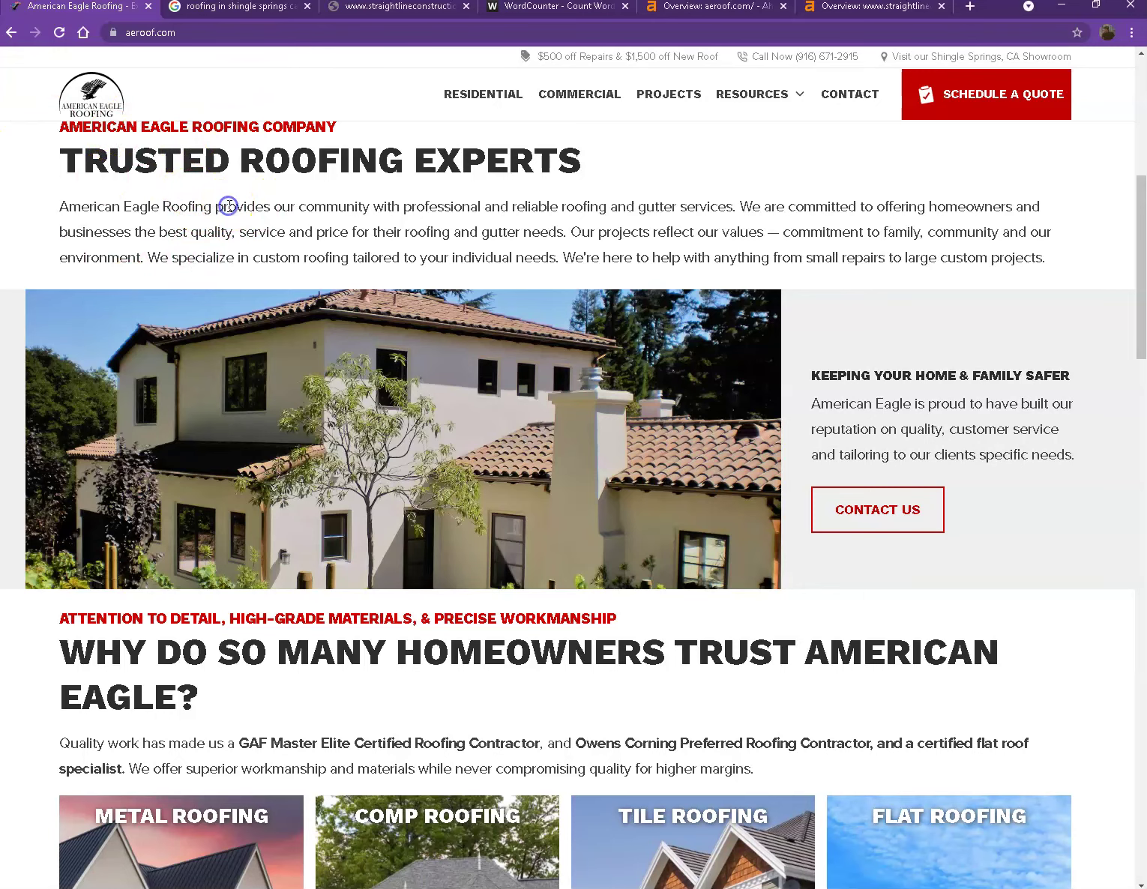
Step: Copy all text of the American Eagle Roofing homepage into WordCounter, replacing its existing text, and check the word count
key("ctrl+a")
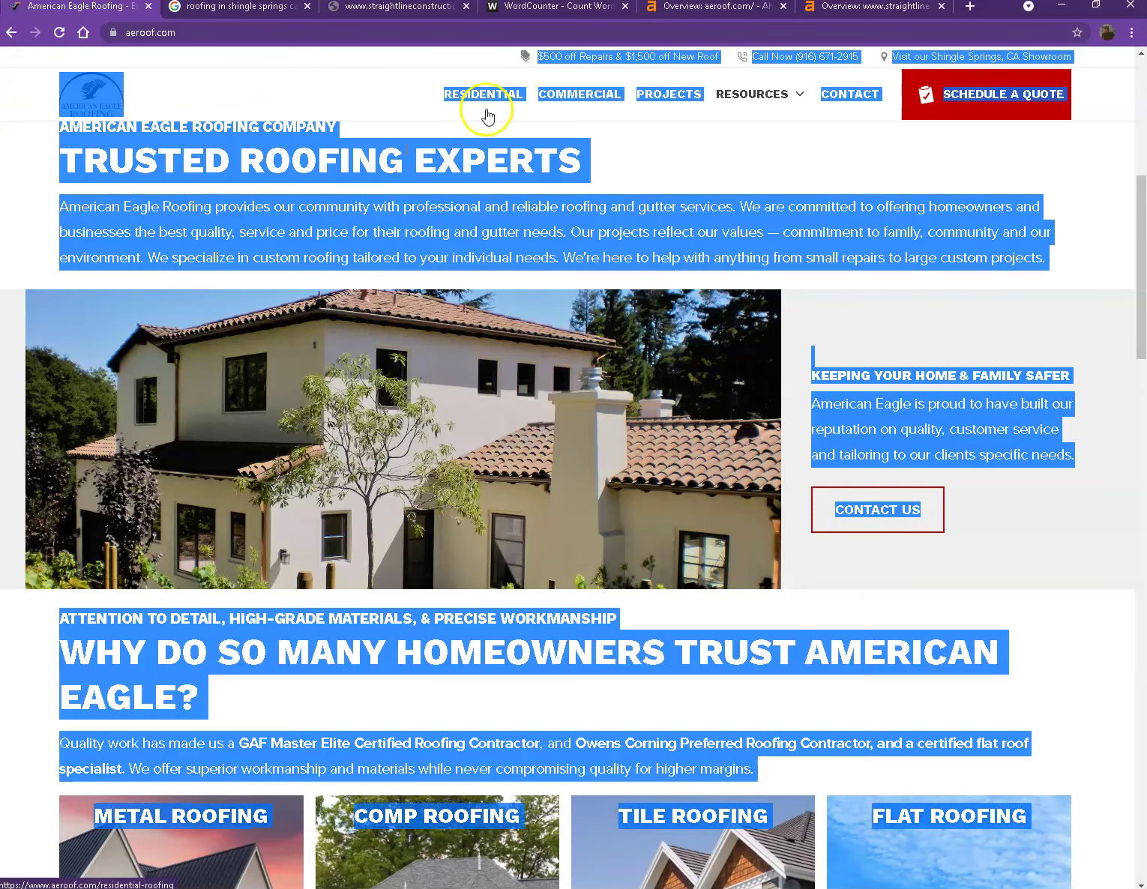
left_click(538, 9)
left_click(369, 252)
key("ctrl+a")
key("ctrl+v")
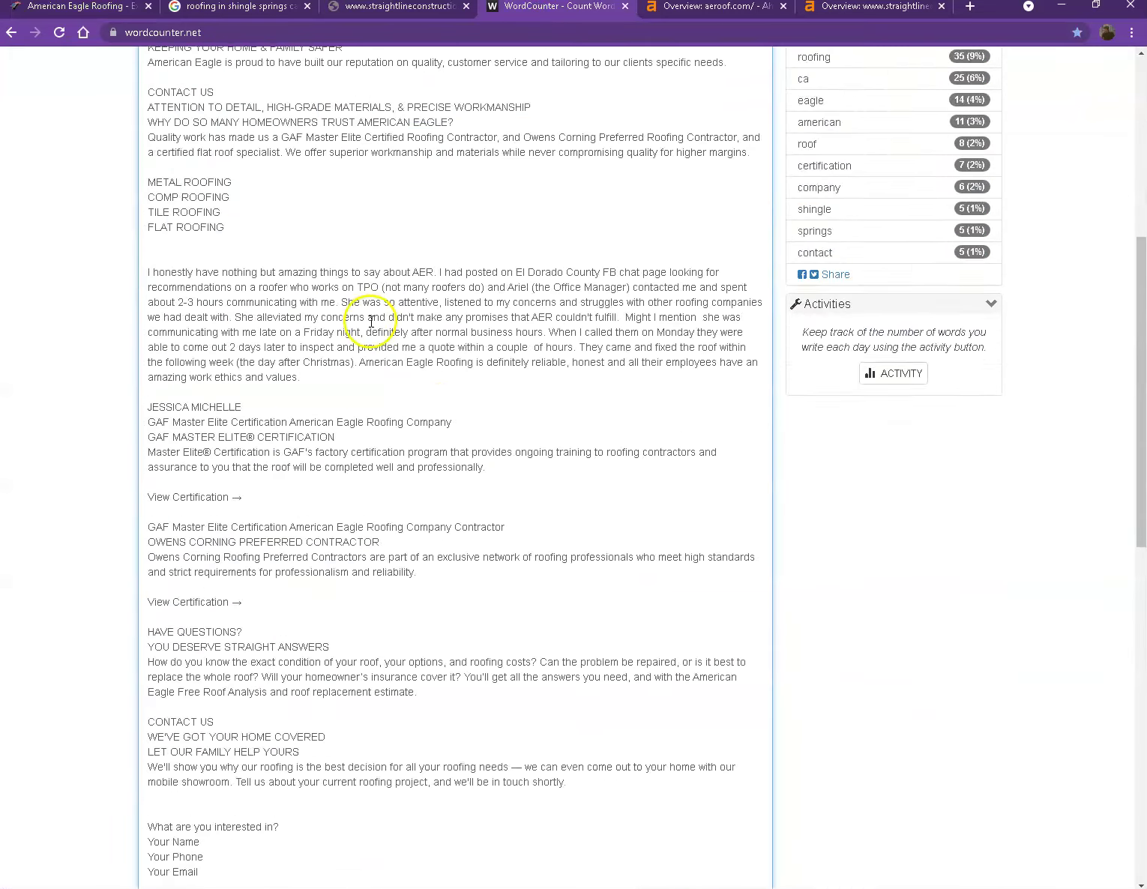
scroll(367, 314, "up", 15)
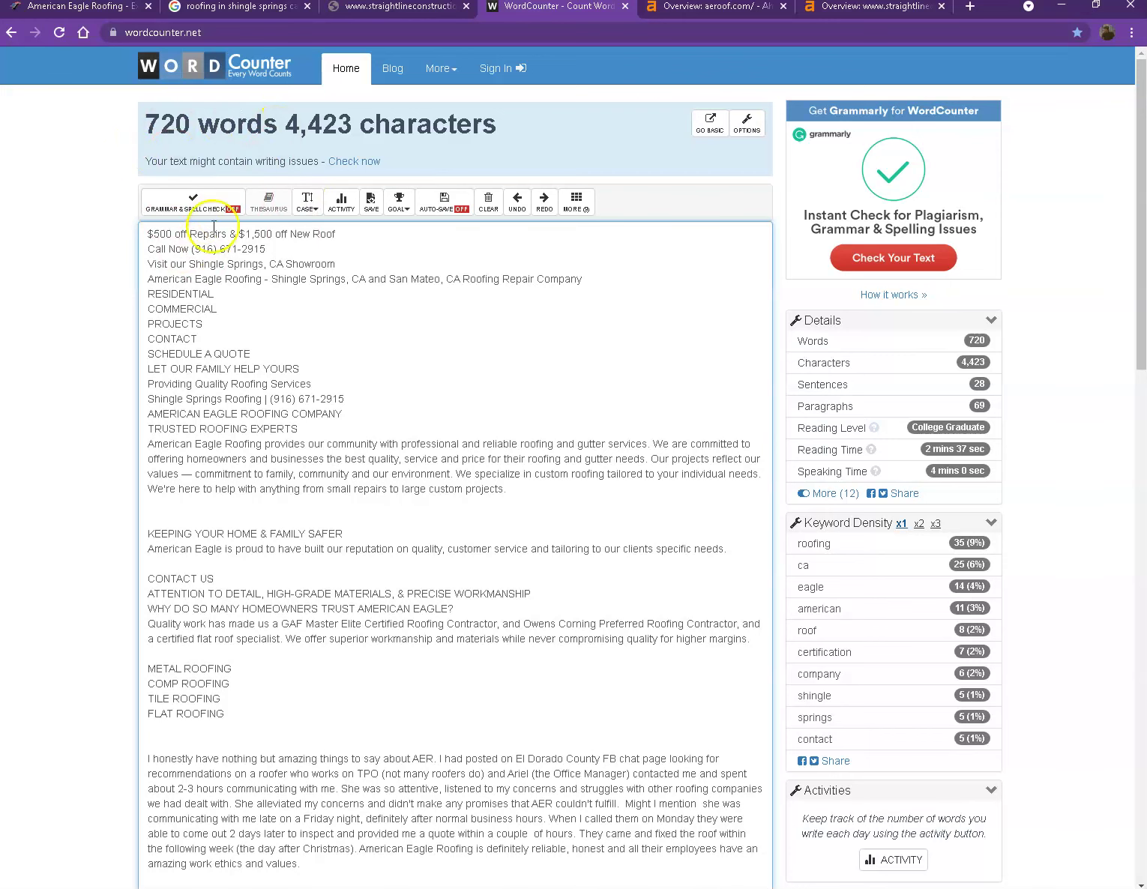
Step: Return to the aeroof.com homepage, clear the text selection, and examine its roofing-type tiles, certification blocks, images and footer links
left_click(99, 11)
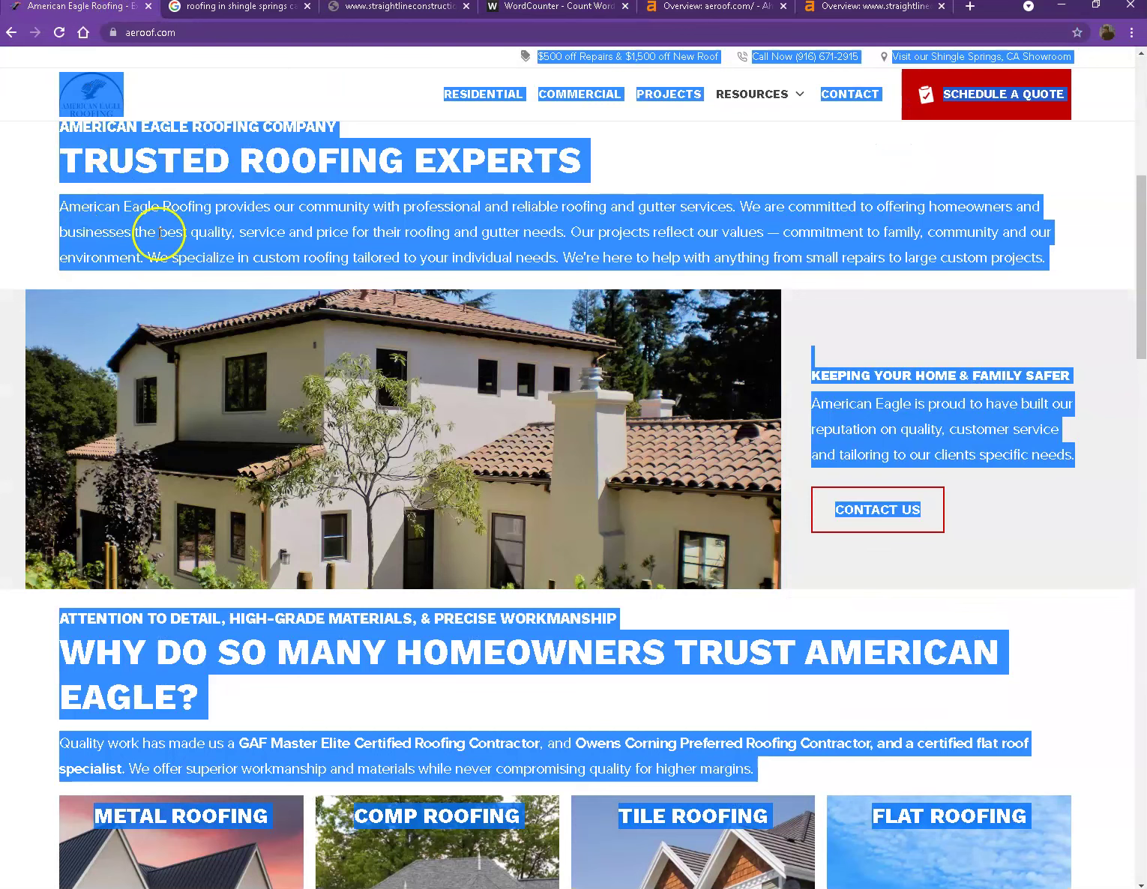
left_click(206, 222)
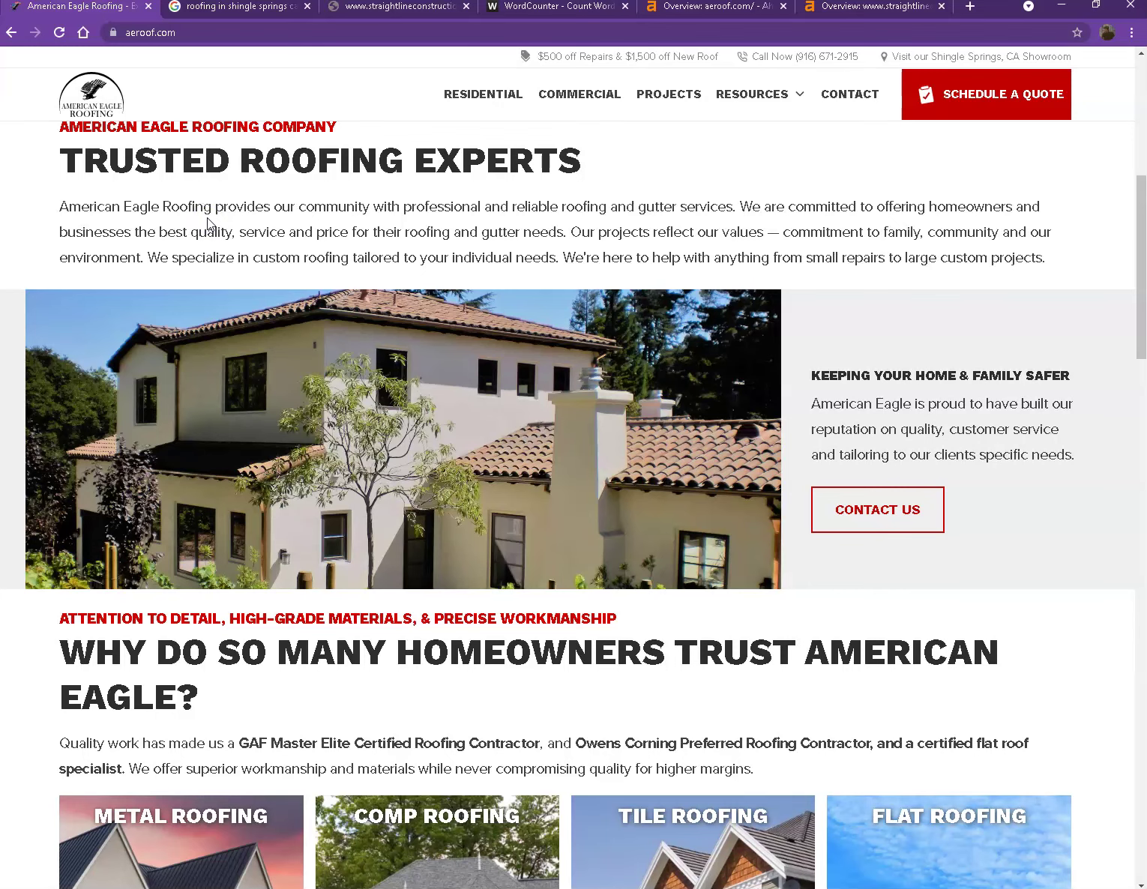
scroll(254, 417, "down", 8)
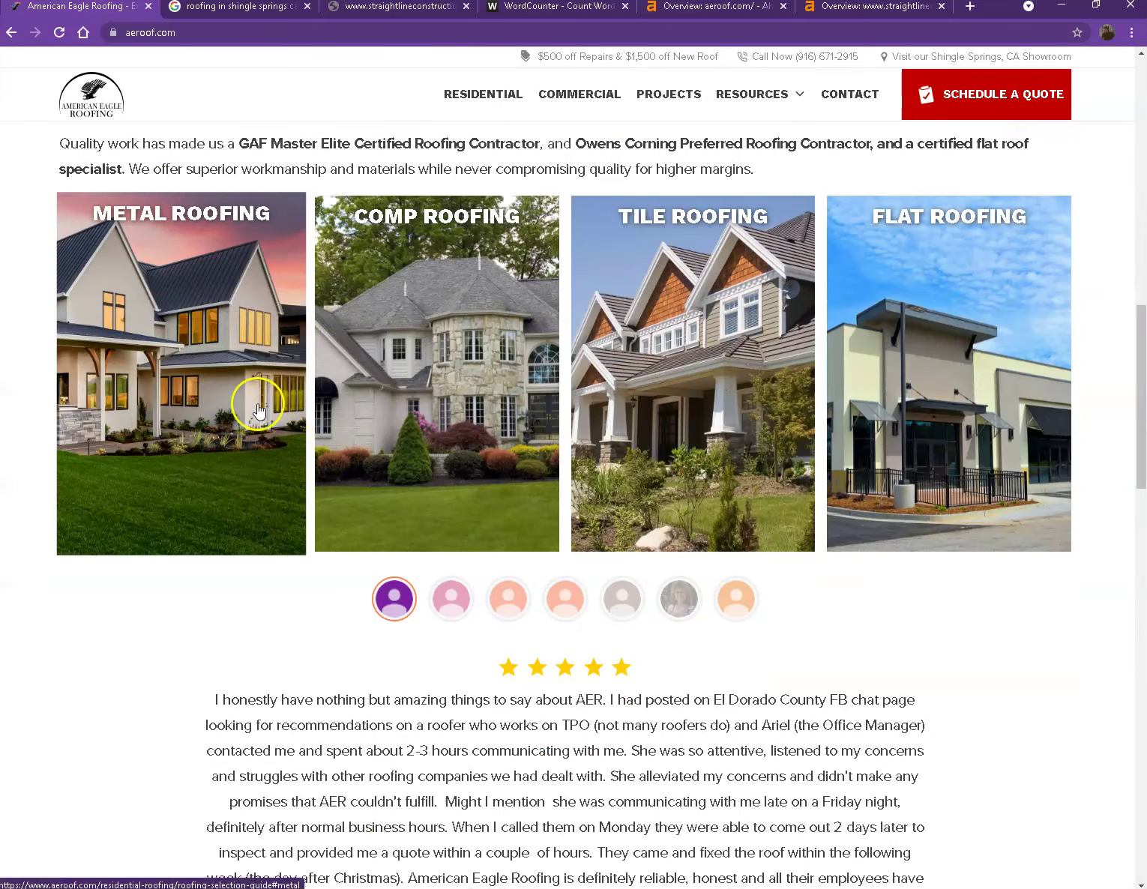
right_click(180, 288)
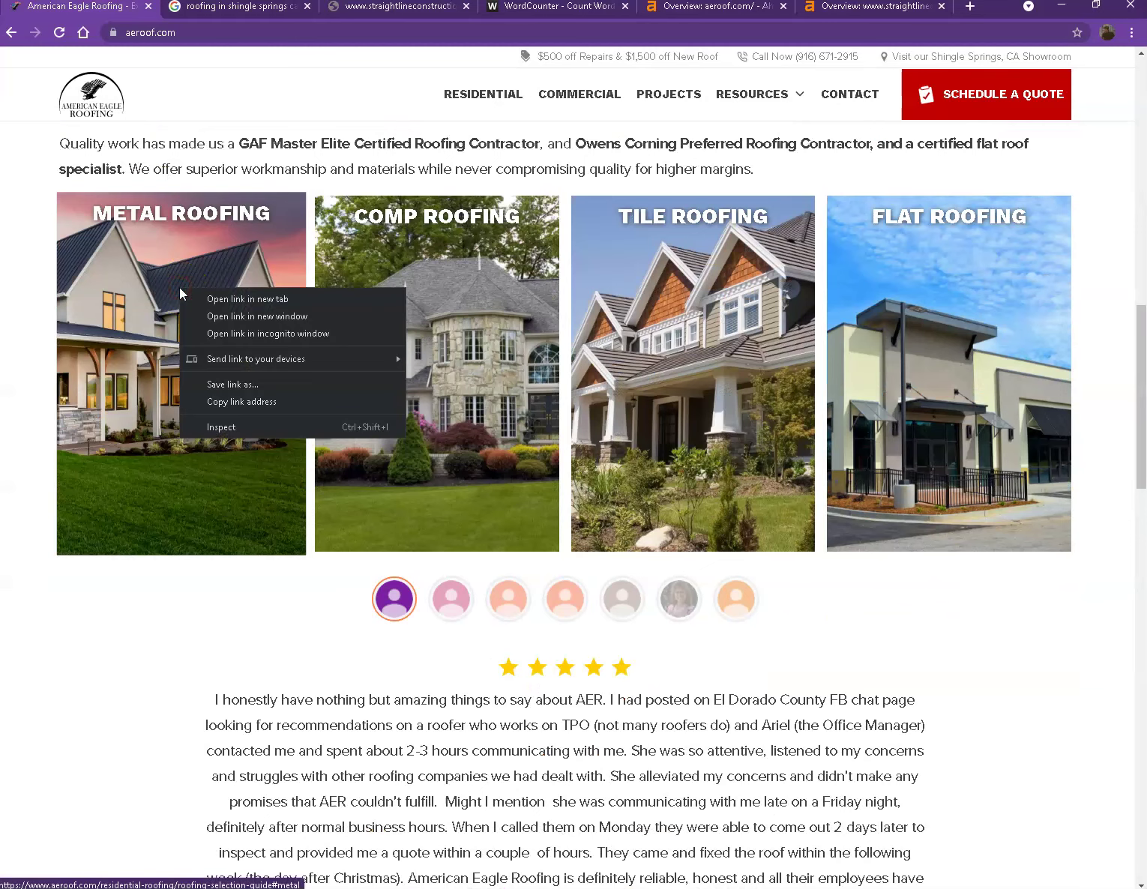
left_click(33, 275)
scroll(32, 275, "down", 10)
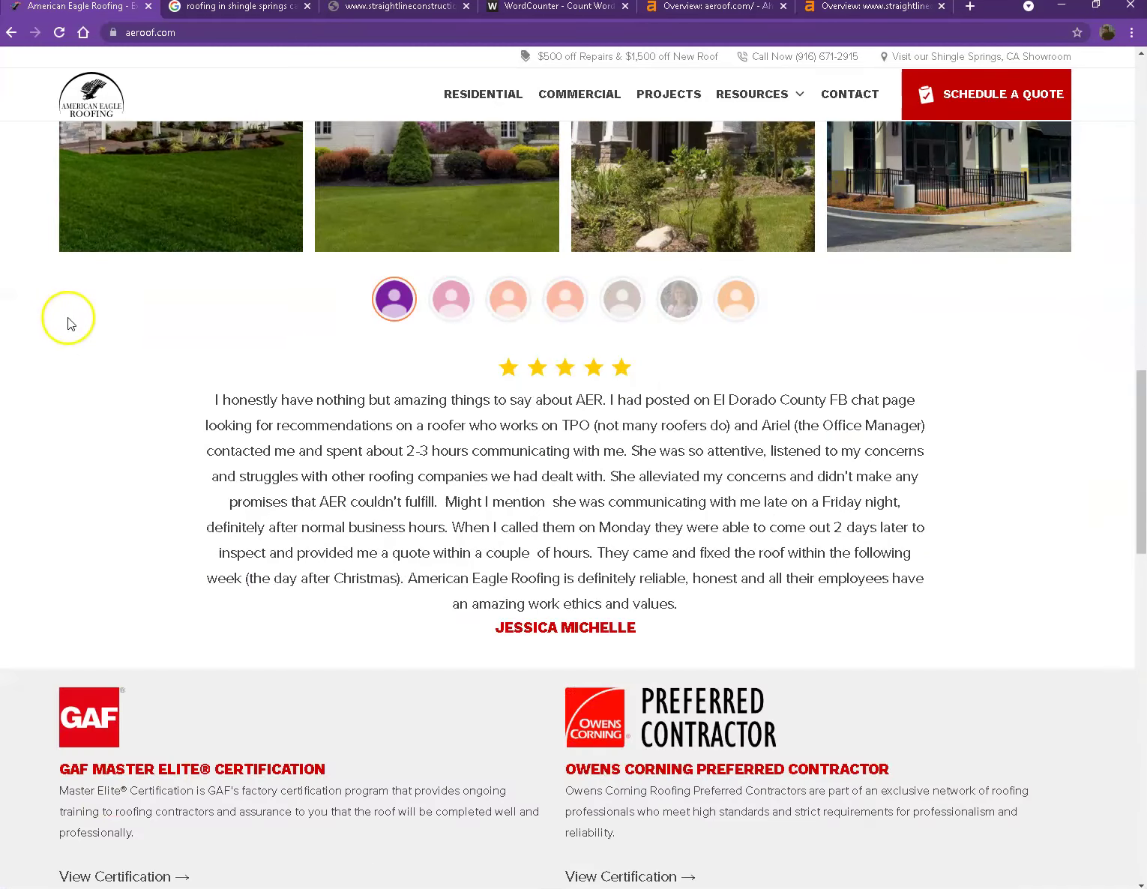
scroll(148, 330, "down", 2)
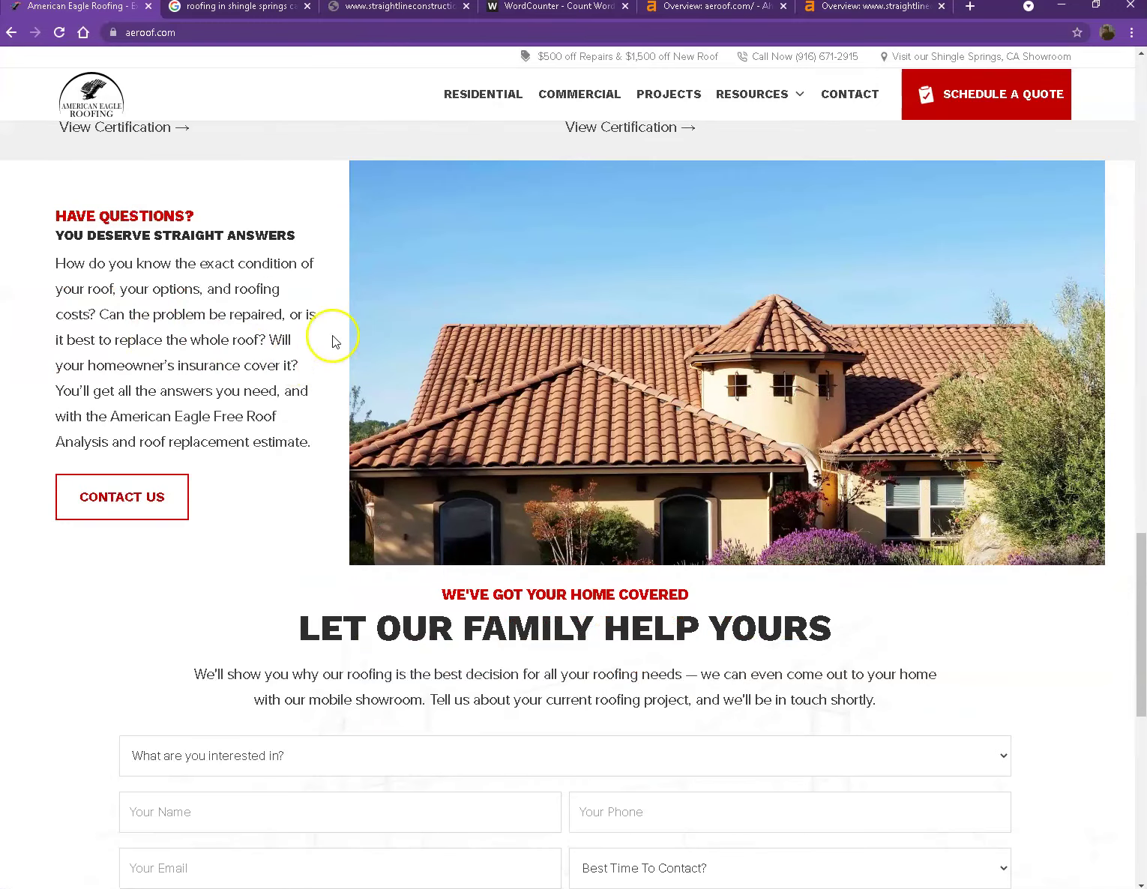
right_click(415, 255)
left_click(254, 198)
scroll(269, 264, "down", 9)
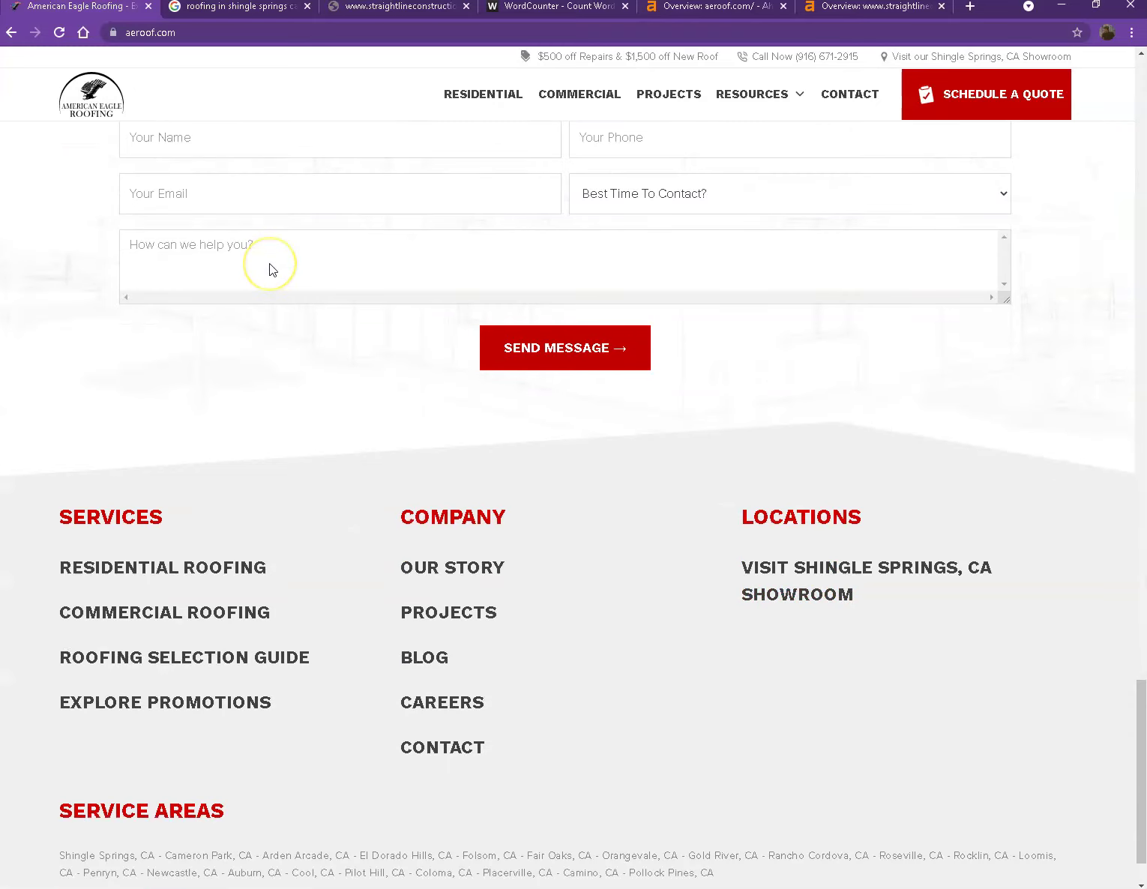
scroll(273, 302, "up", 17)
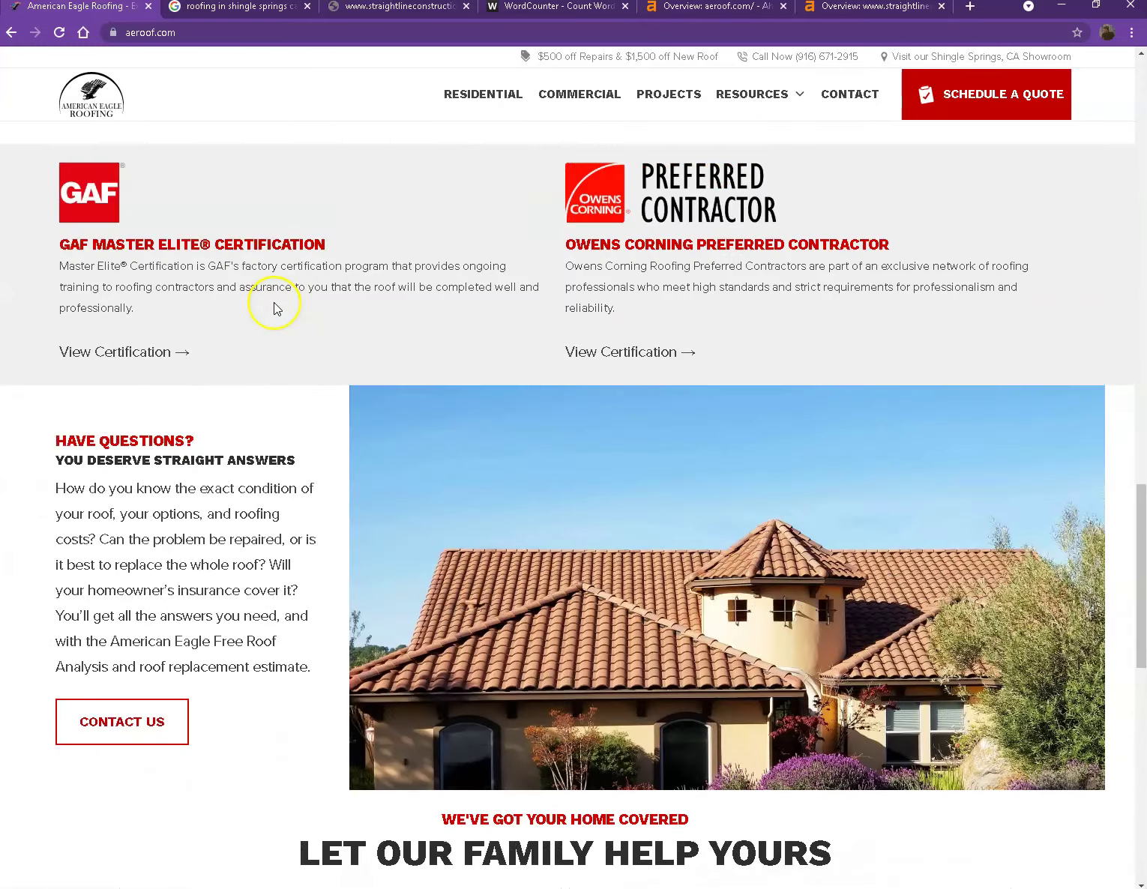
scroll(274, 302, "up", 18)
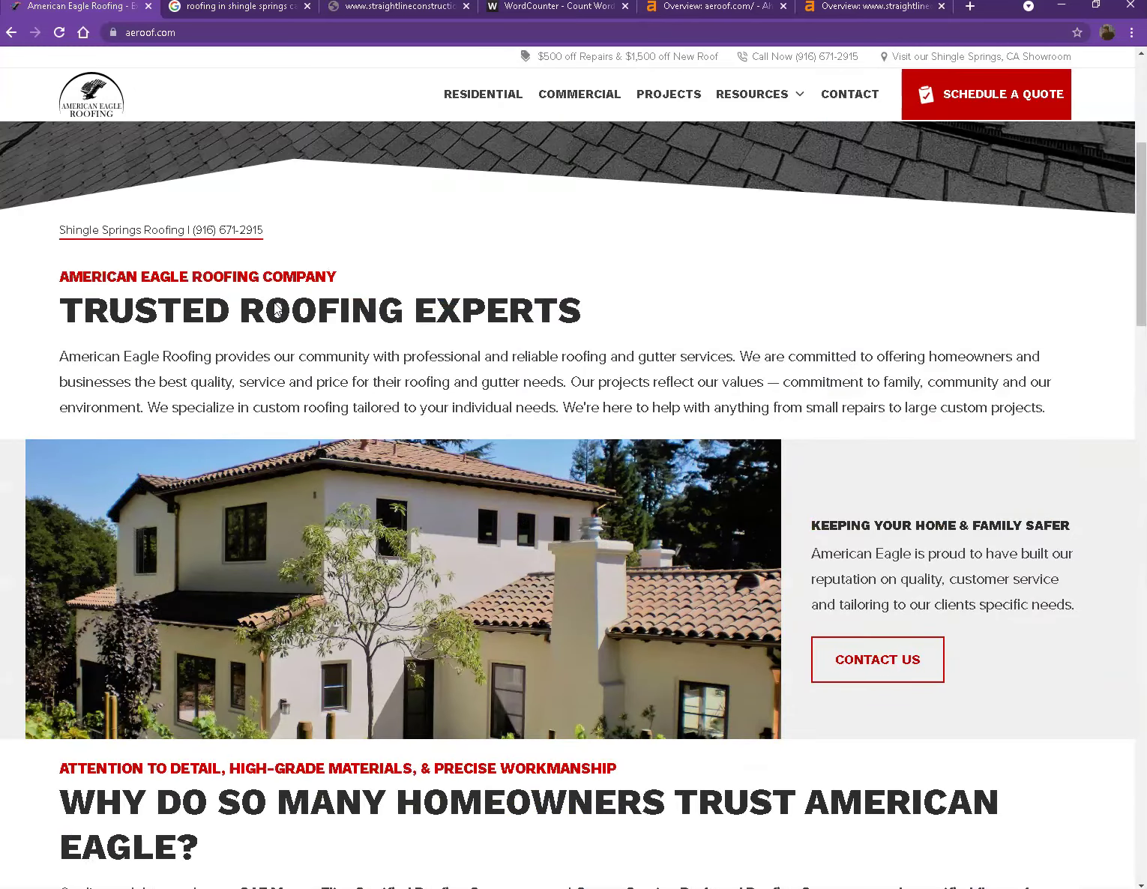
scroll(273, 302, "up", 1)
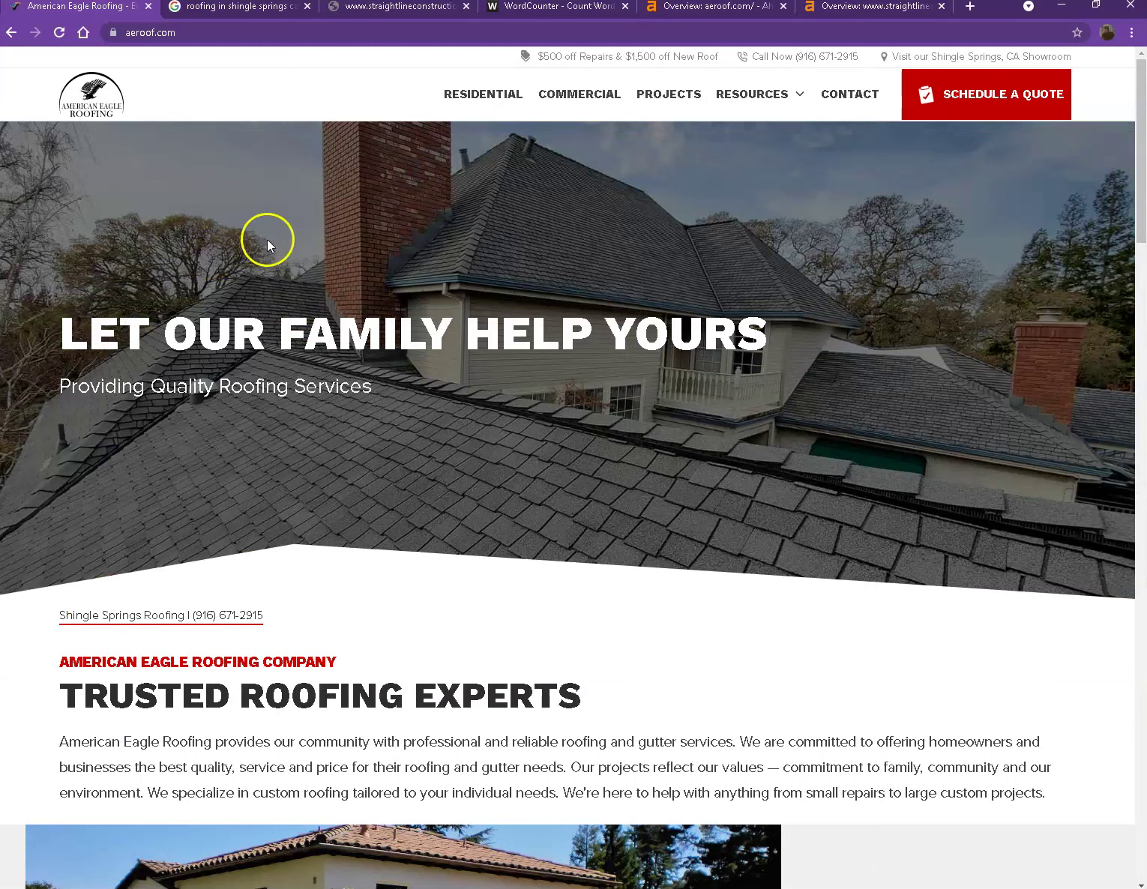
Step: Examine the Google results for "roofing in shingle springs ca", comparing the business listings and the organic rankings of local roofers
left_click(247, 7)
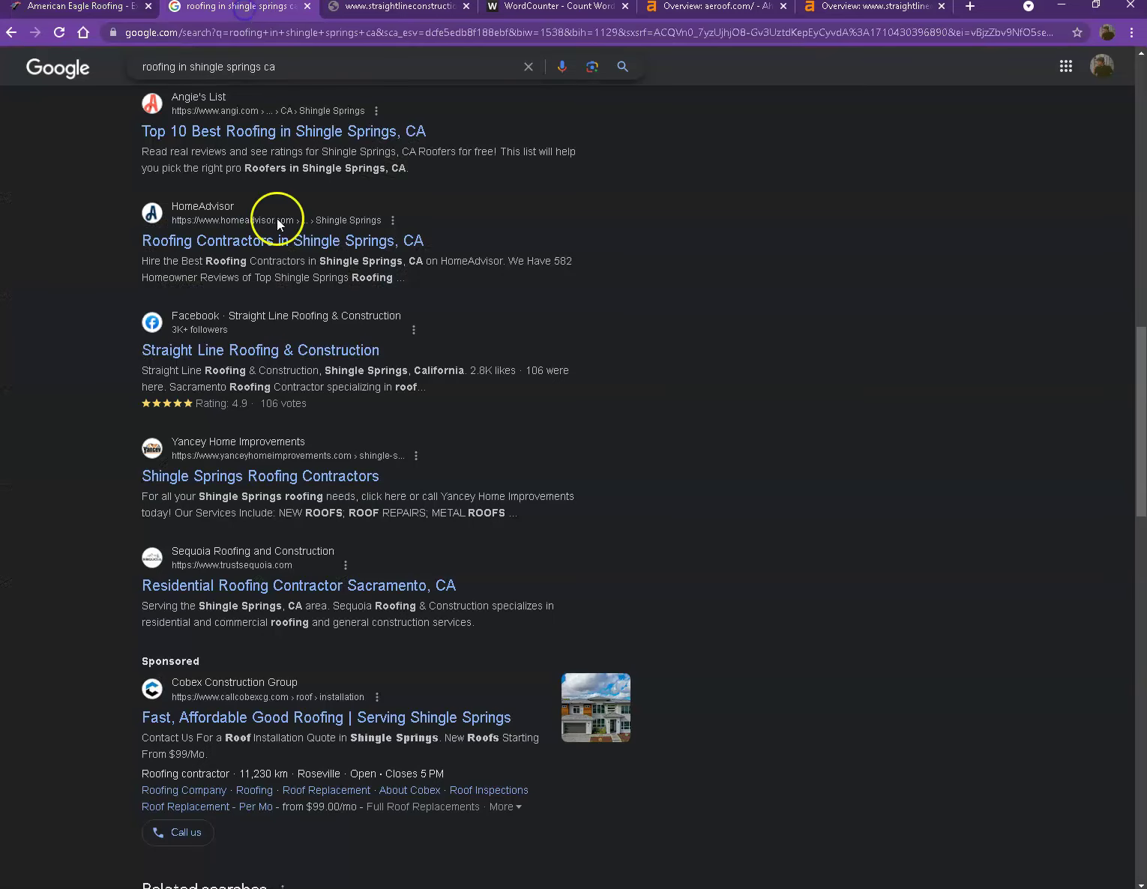
scroll(285, 255, "up", 10)
scroll(291, 280, "up", 6)
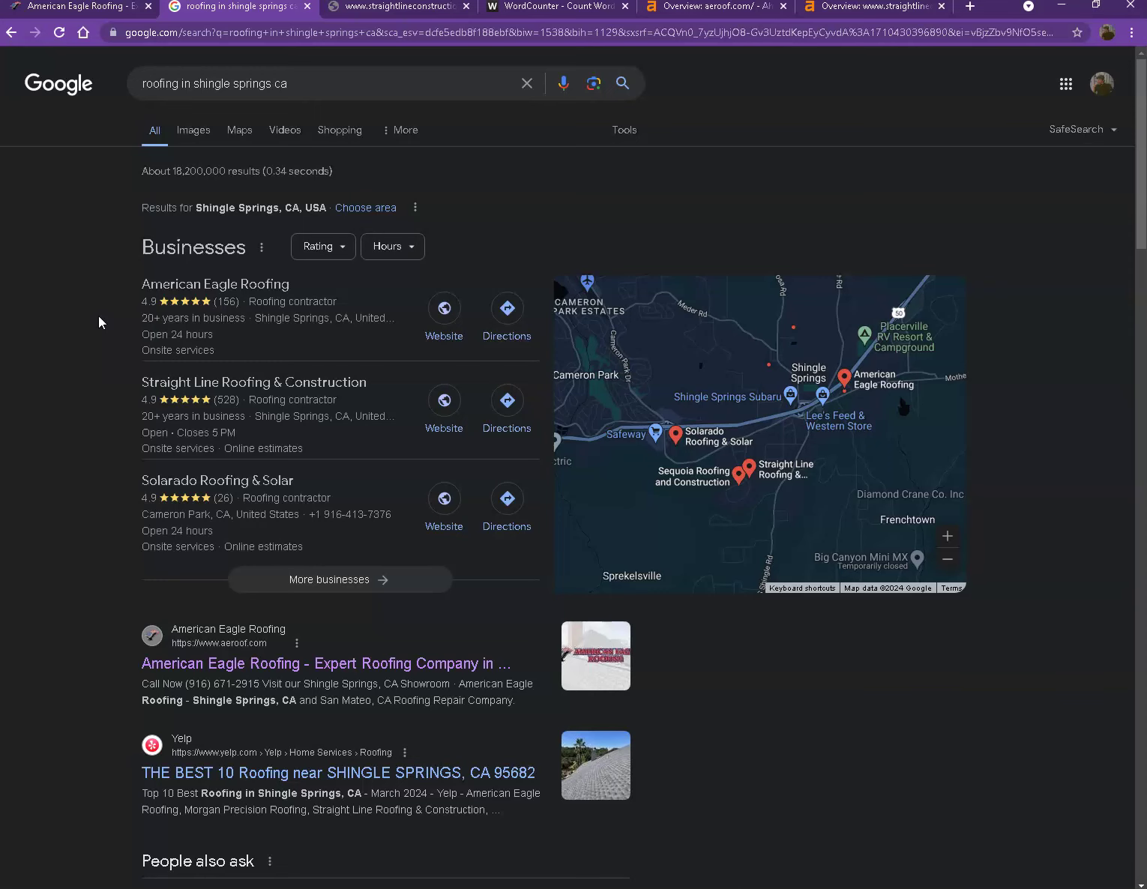
scroll(111, 353, "down", 2)
scroll(110, 352, "down", 2)
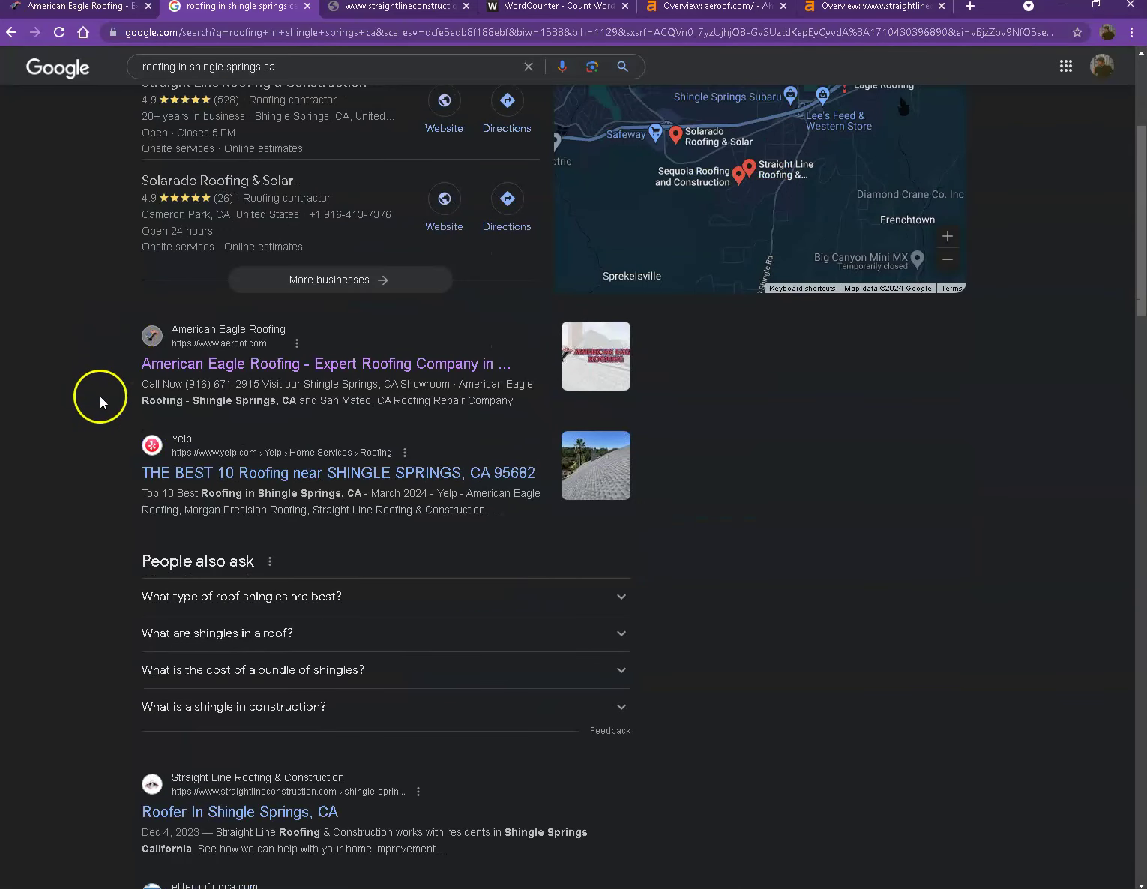
scroll(99, 396, "down", 3)
scroll(99, 448, "down", 2)
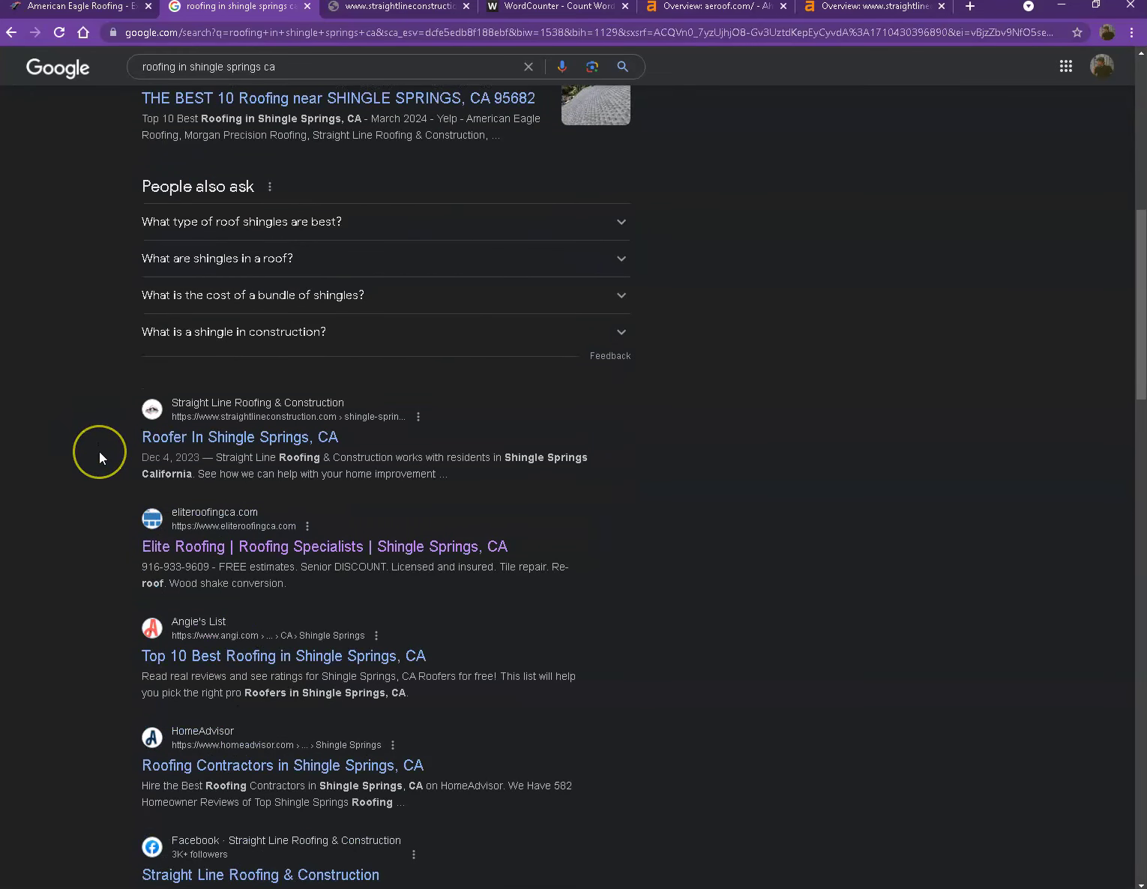
scroll(99, 455, "down", 3)
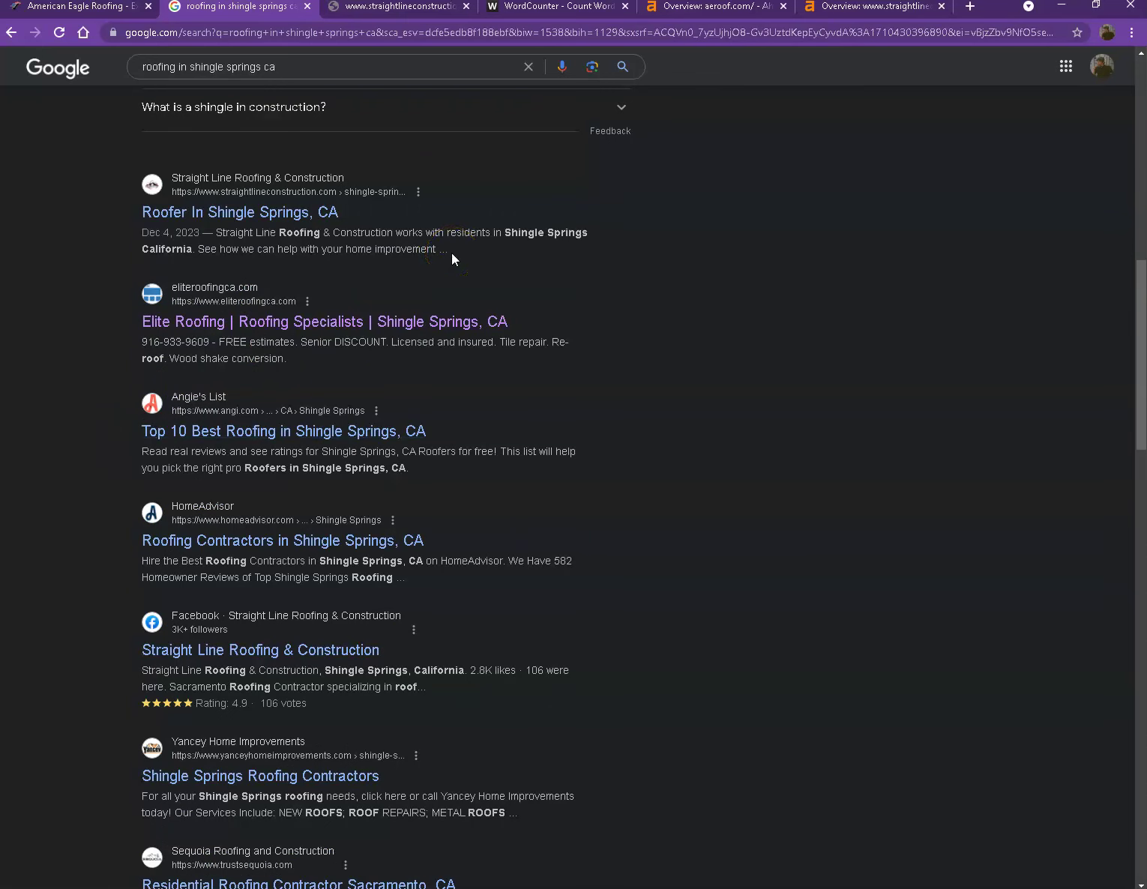
scroll(398, 292, "down", 2)
scroll(434, 308, "down", 2)
scroll(434, 309, "down", 3)
scroll(466, 305, "up", 6)
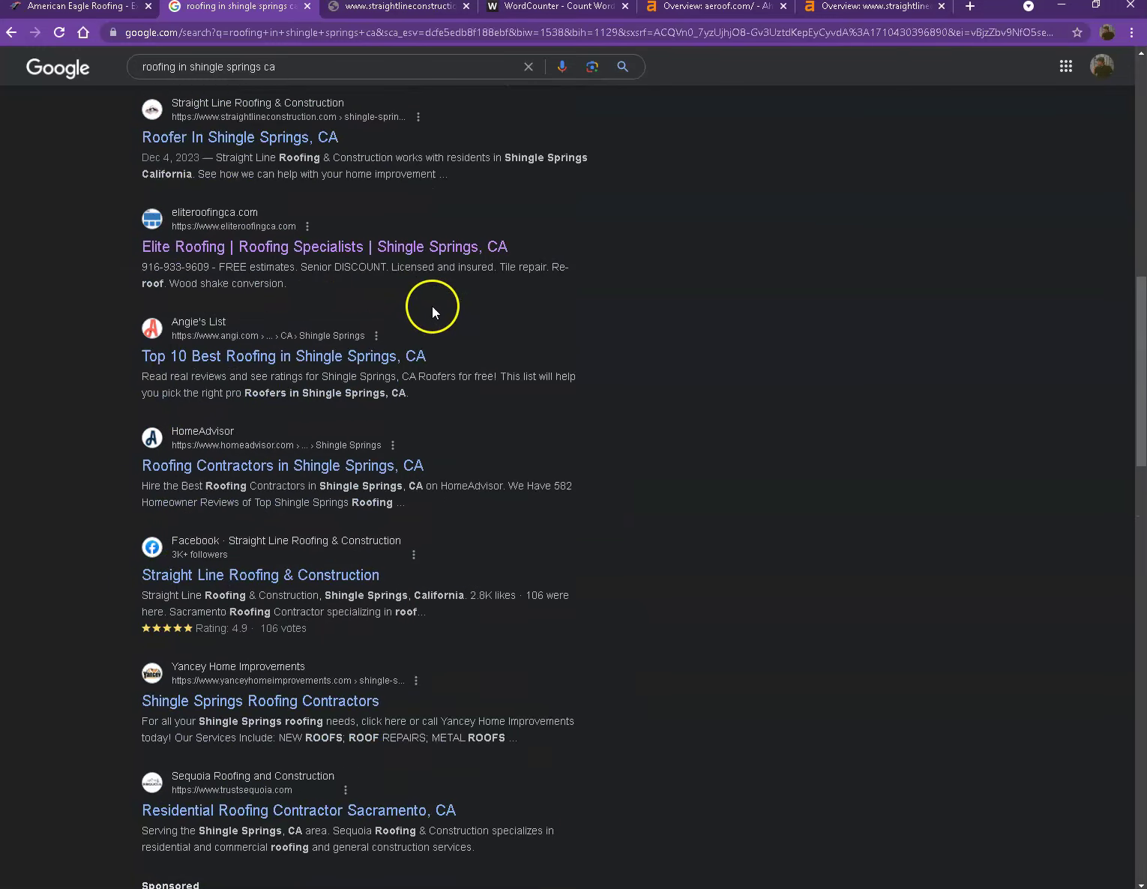
scroll(432, 306, "up", 3)
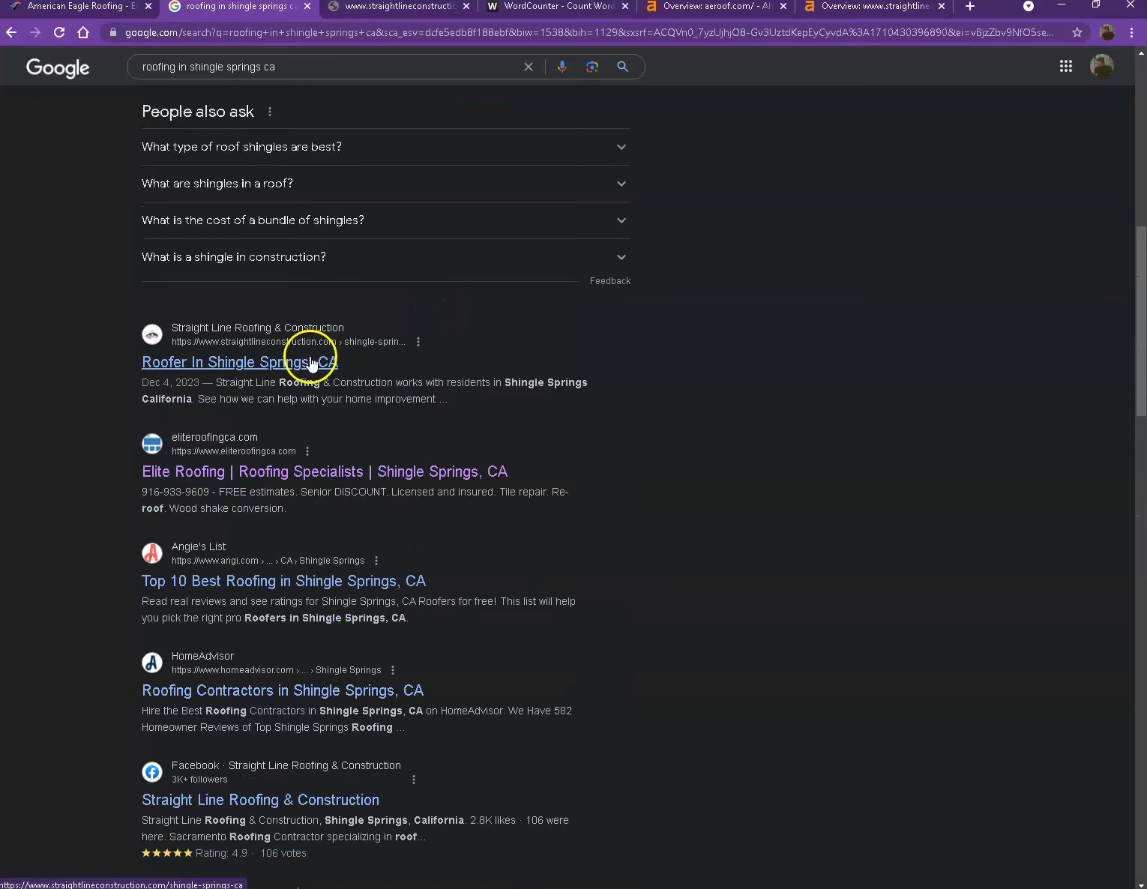
Step: Try to load the competitor's site straightlineconstruction.com by resubmitting its address several times
left_click(384, 10)
left_click(282, 34)
key("Return")
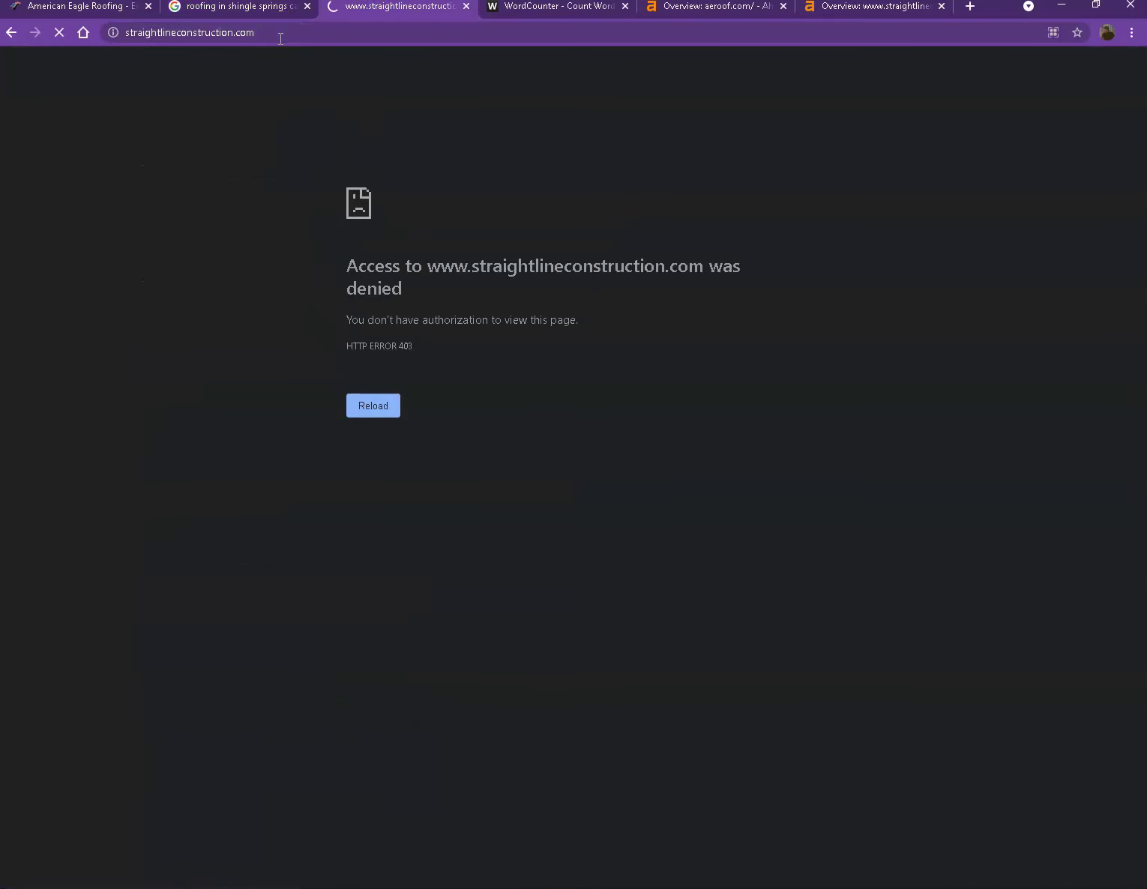
left_click(282, 36)
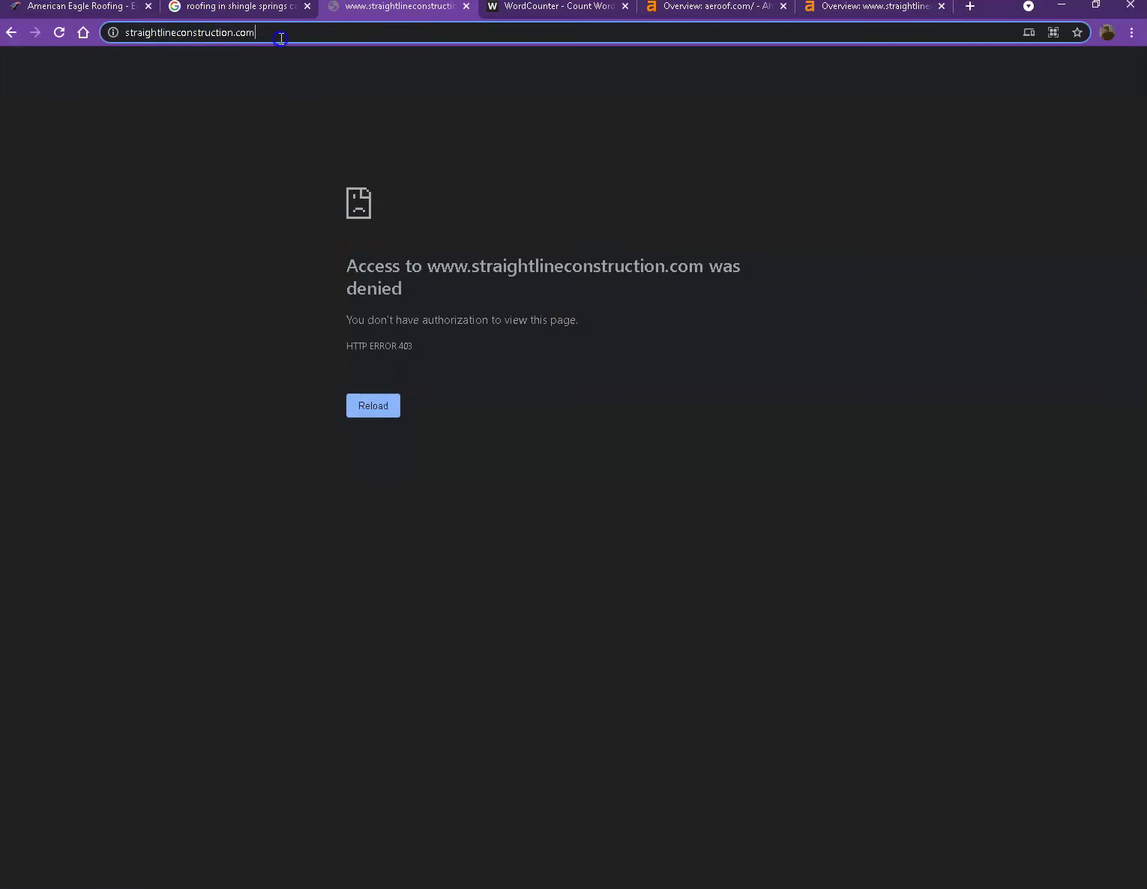
key("Return")
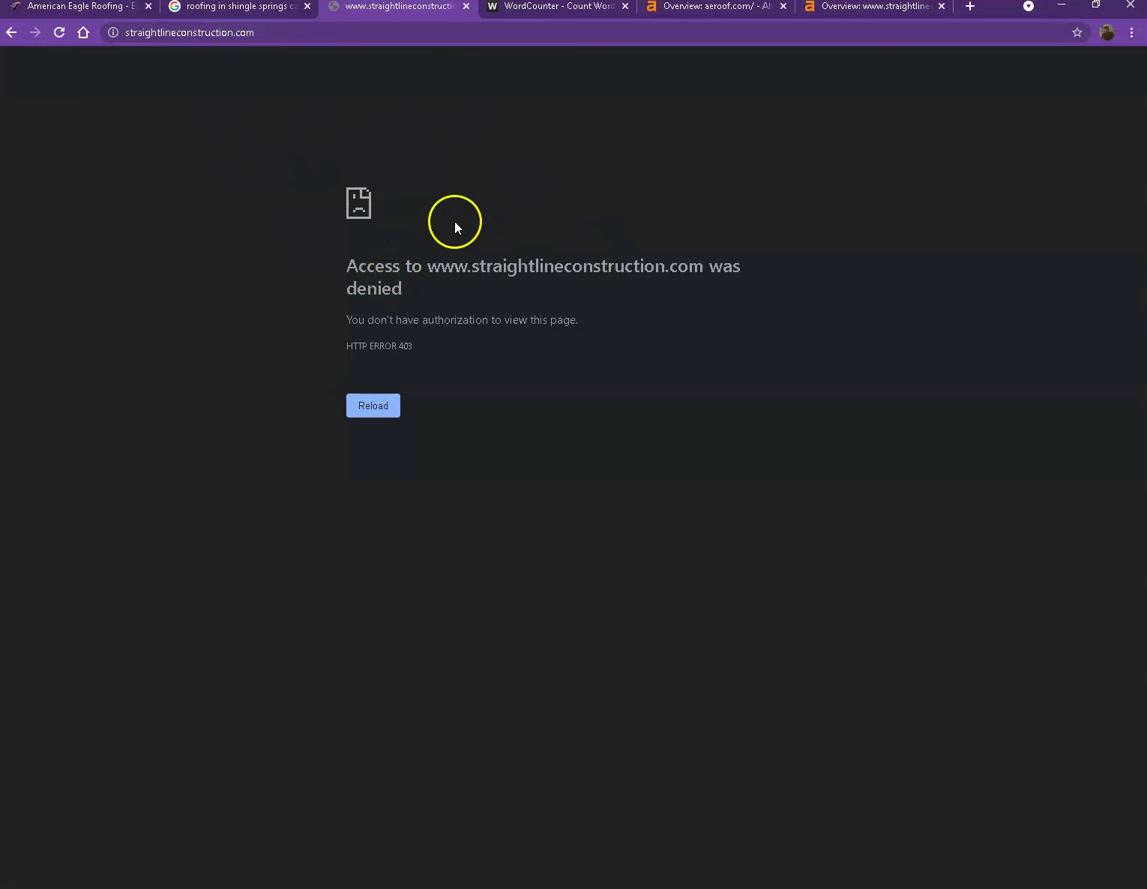
left_click(714, 8)
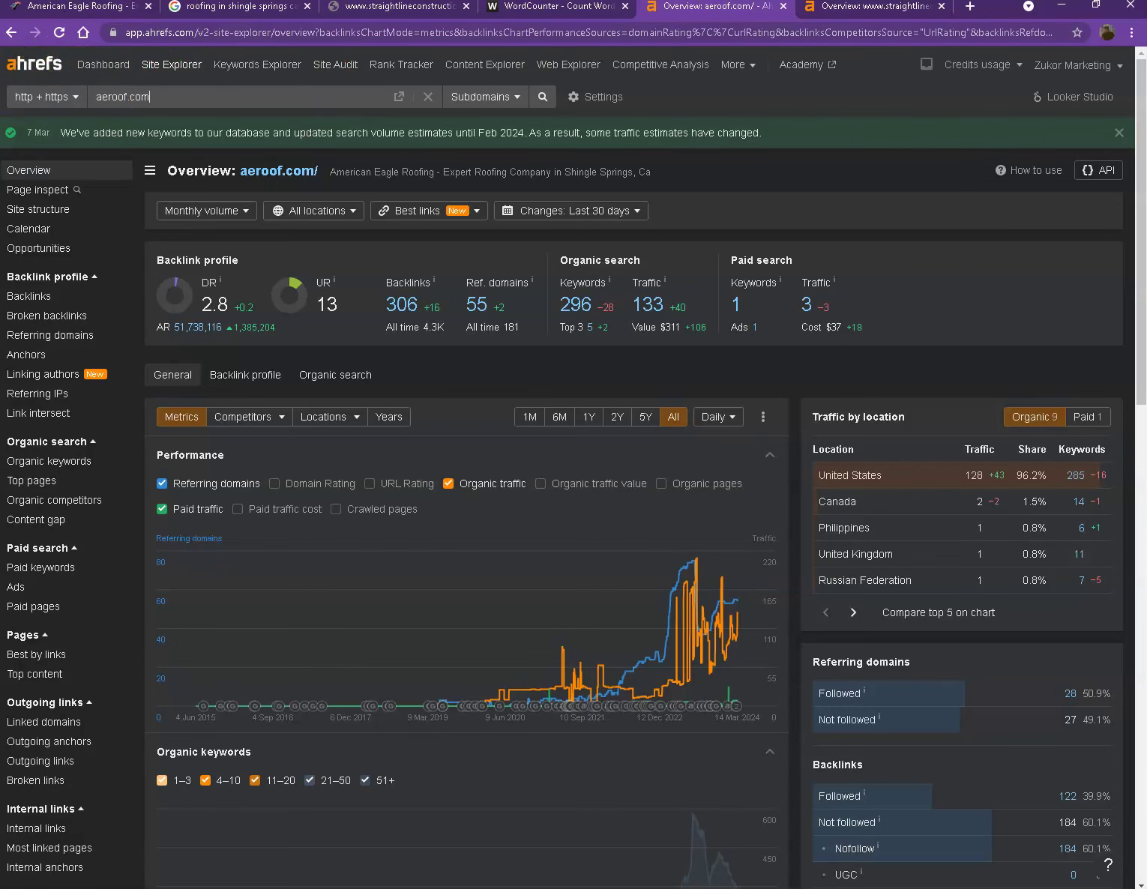
left_click(347, 12)
left_click(284, 31)
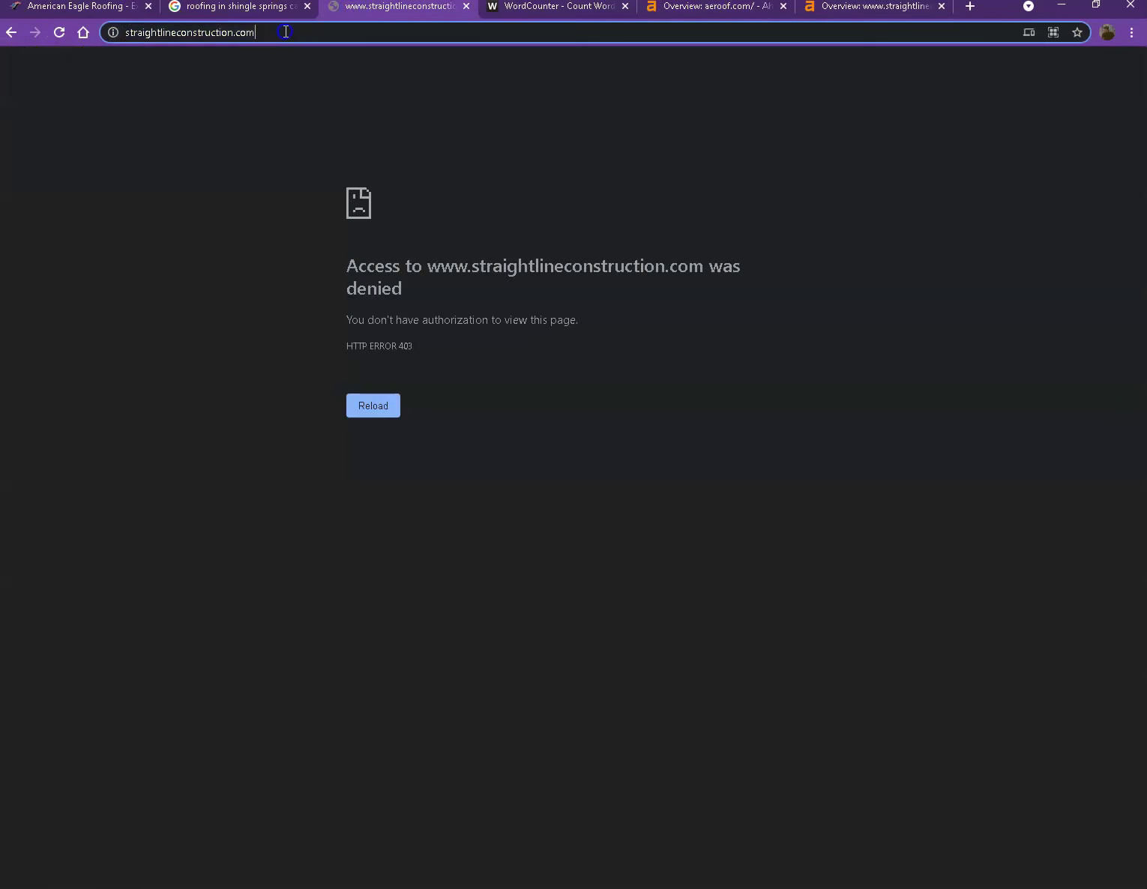
key("Return")
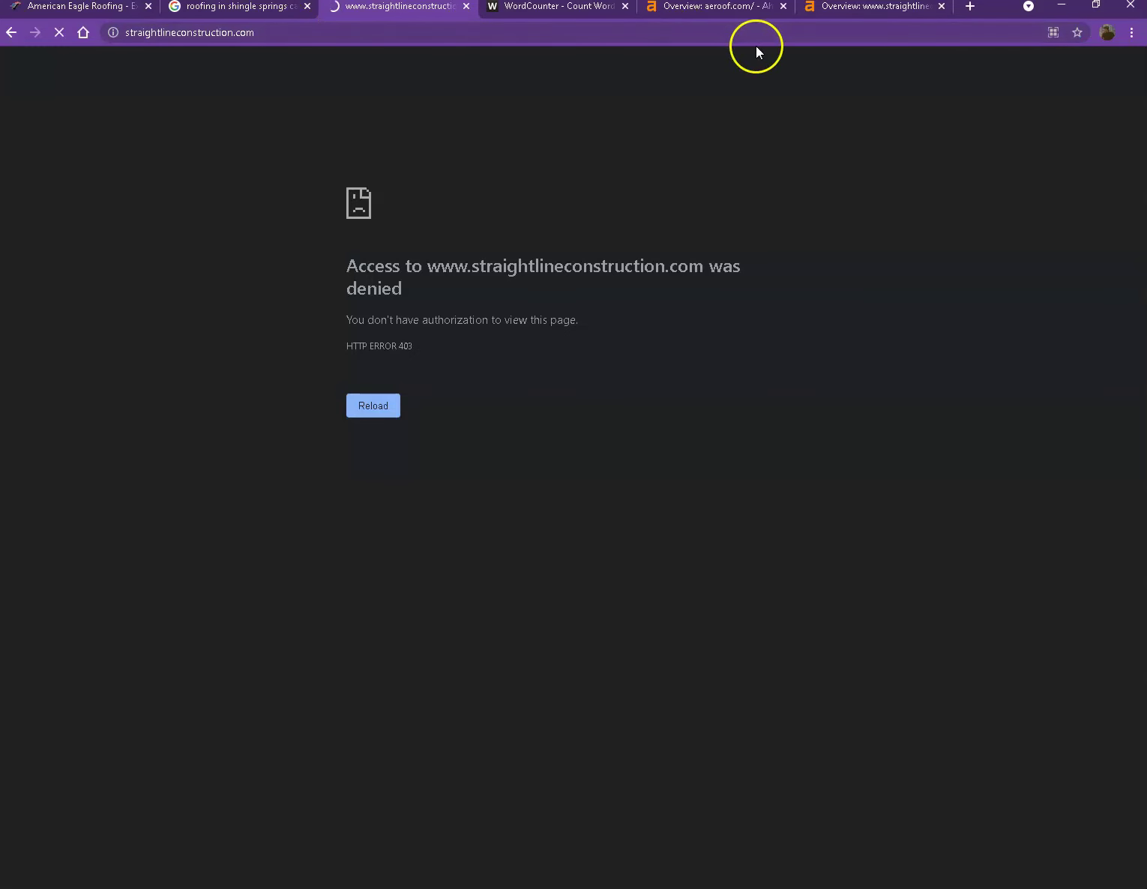
Step: Examine the backlink profile of aeroof.com in the Ahrefs Site Explorer overview, referring back to the company's homepage
left_click(720, 11)
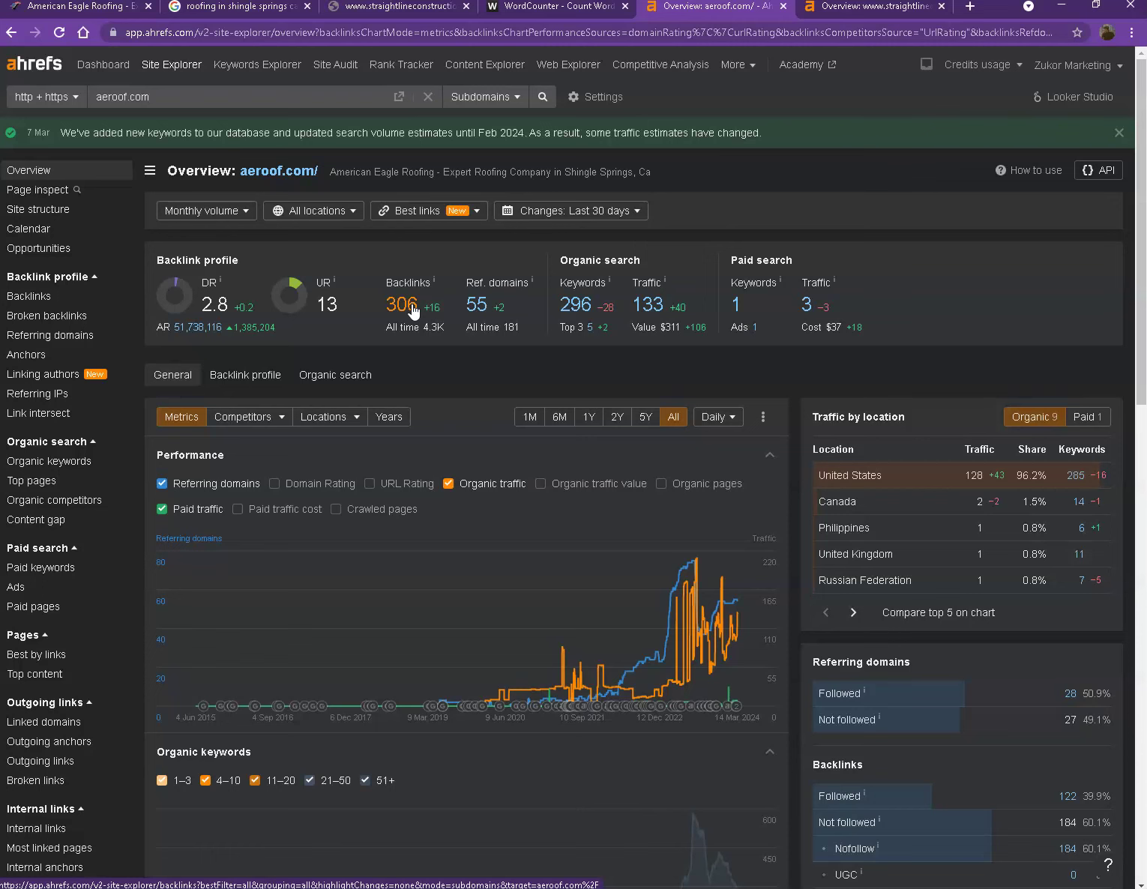
left_click(71, 8)
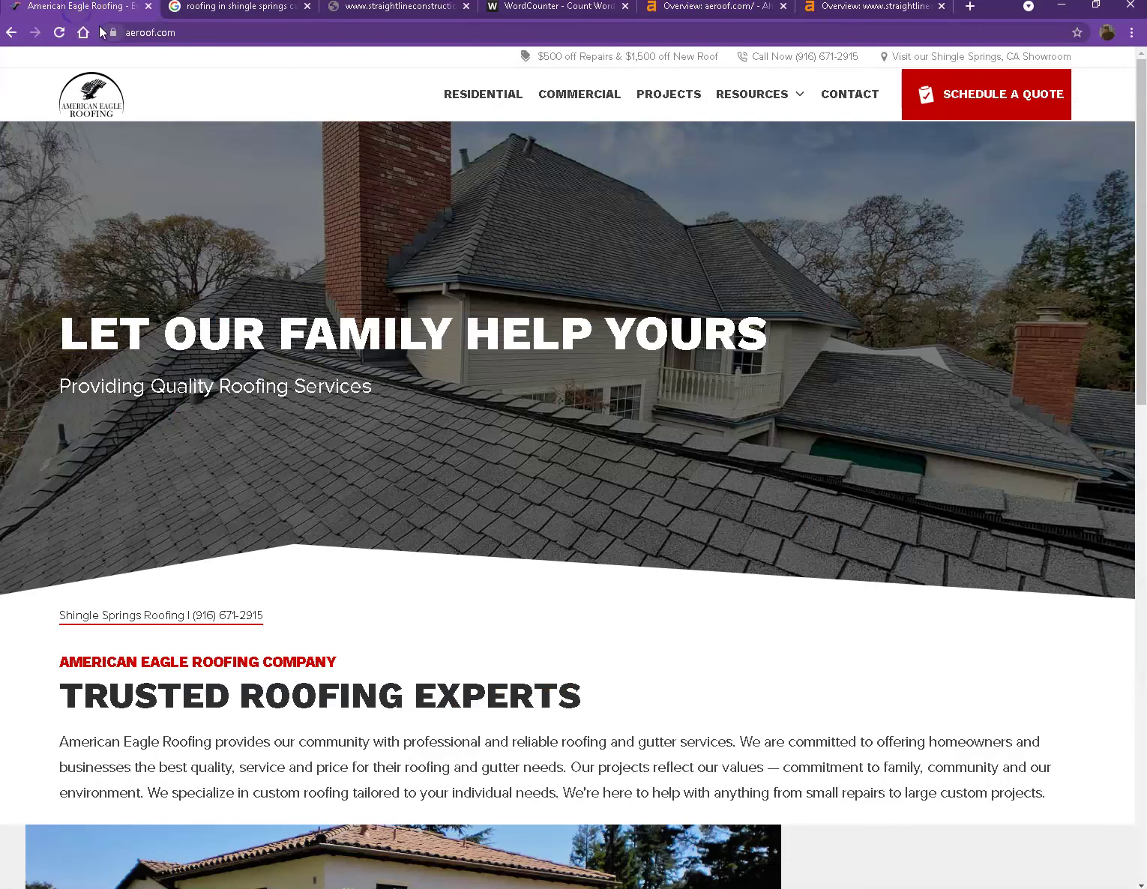
left_click(697, 7)
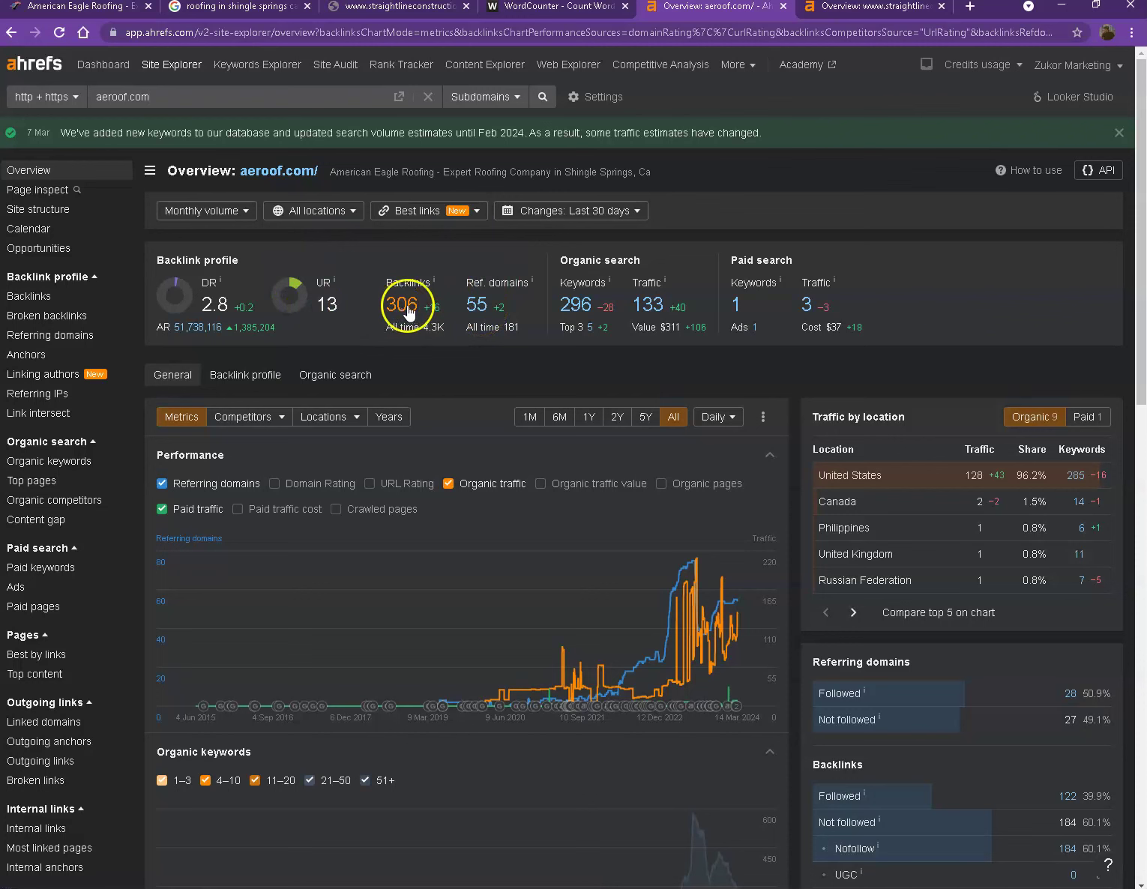
Step: Compare the Ahrefs overview of aeroof.com with that of the competitor straightlineconstruction.com, covering backlinks, referring domains, keywords and traffic
left_click(475, 315)
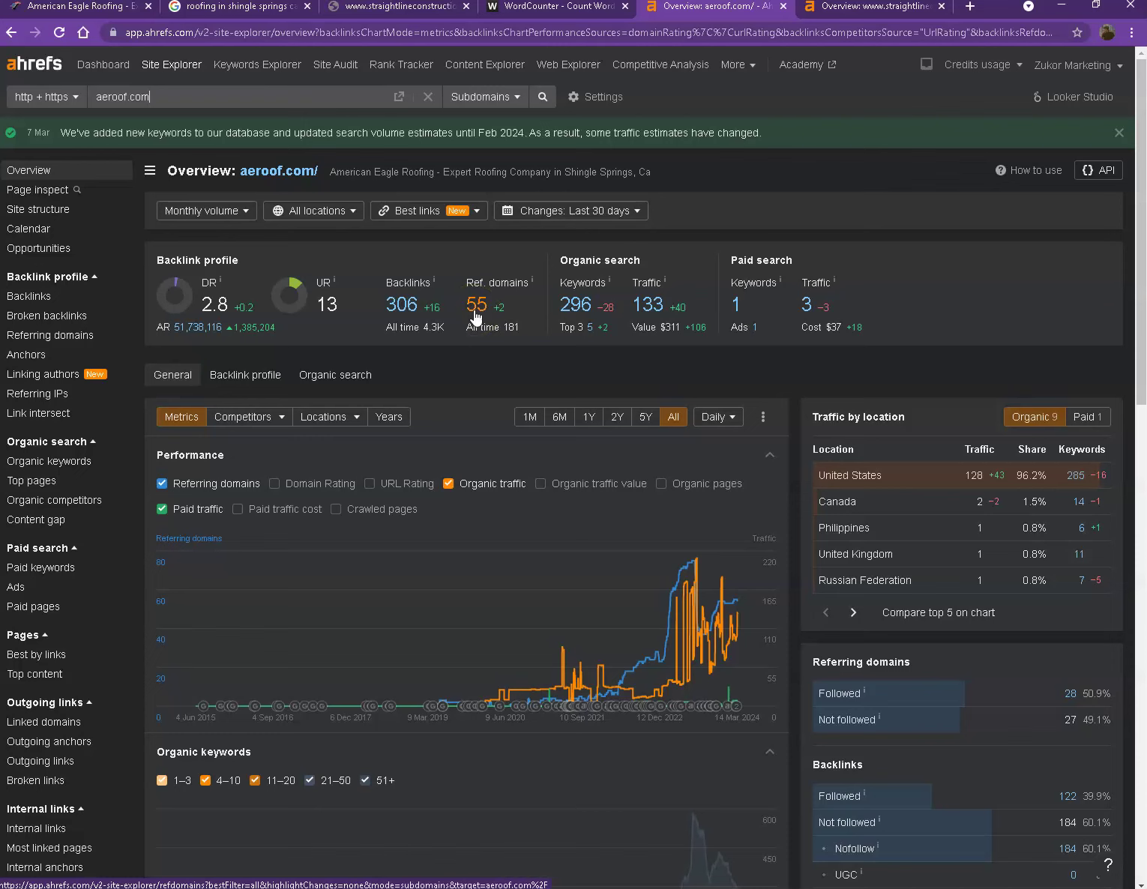
left_click(399, 302)
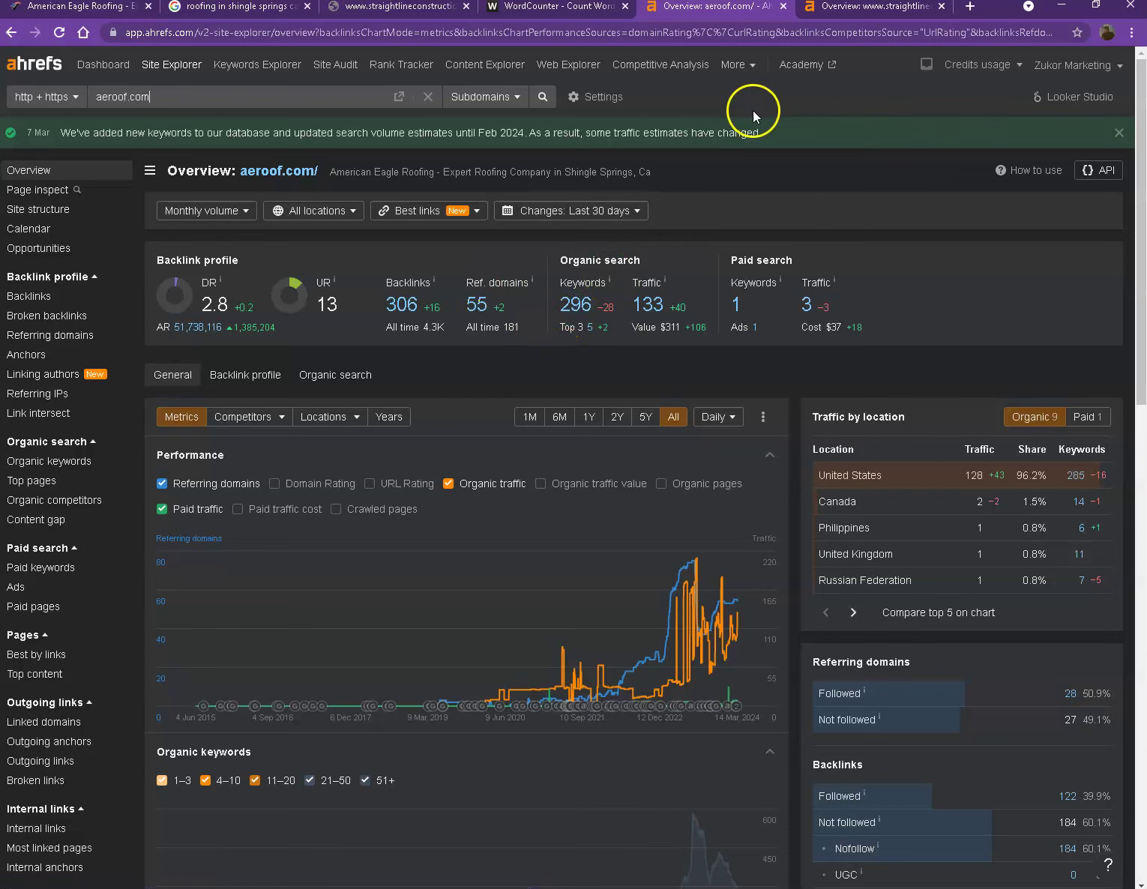
left_click(846, 7)
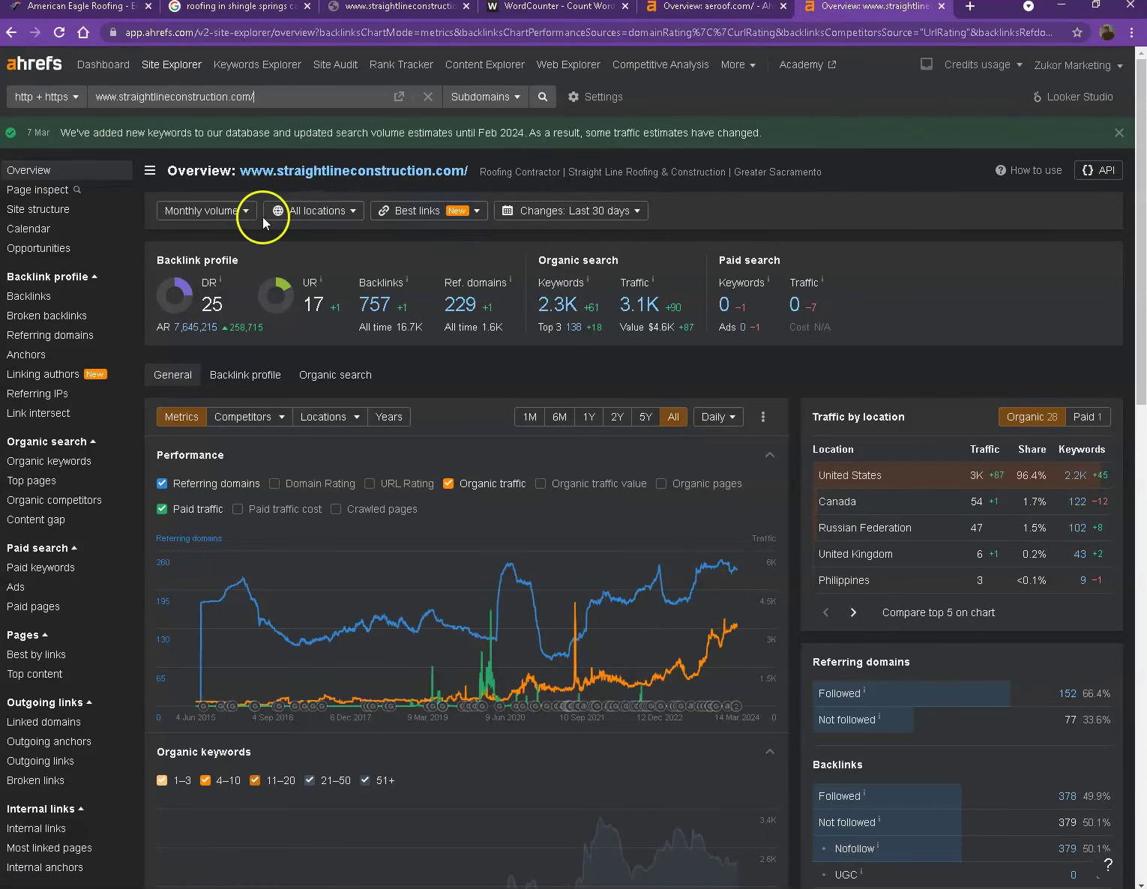
left_click(716, 8)
left_click(833, 9)
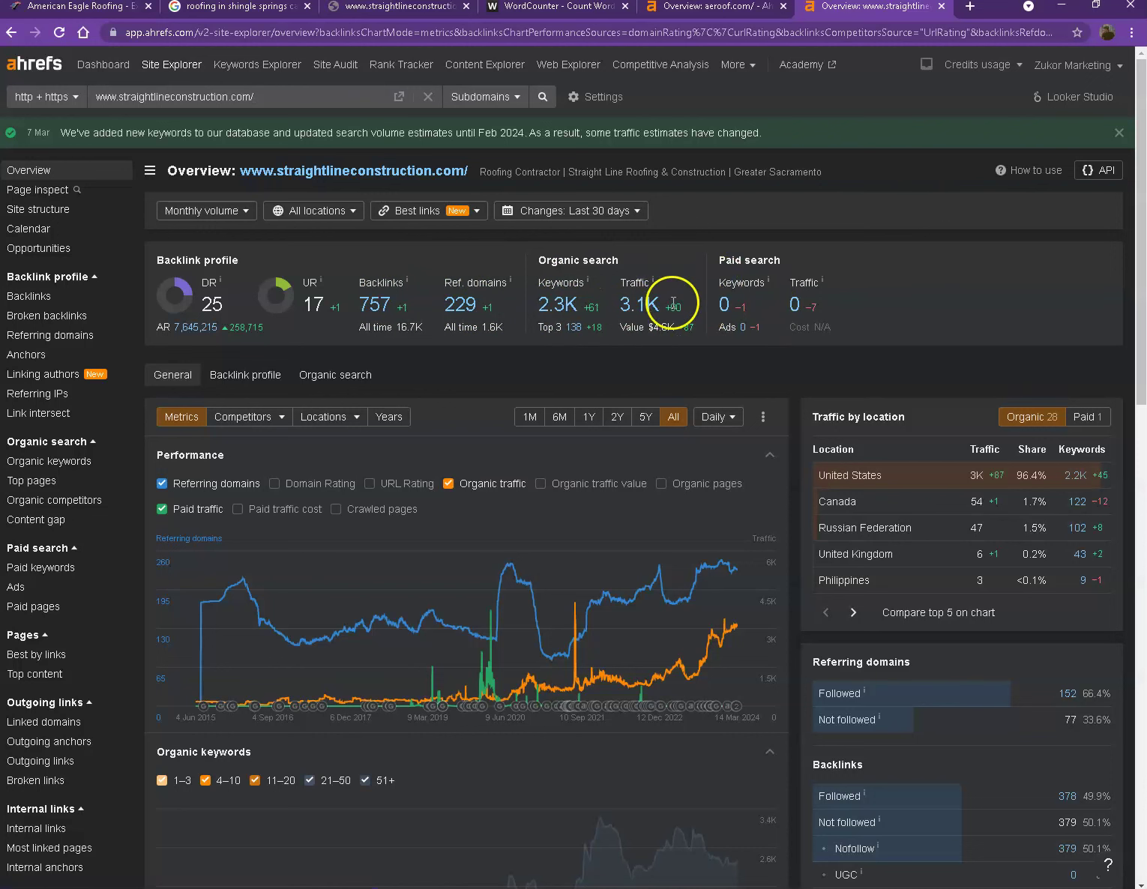
Step: Open the competitor's referring domains and organic keywords reports in separate new tabs
right_click(473, 319)
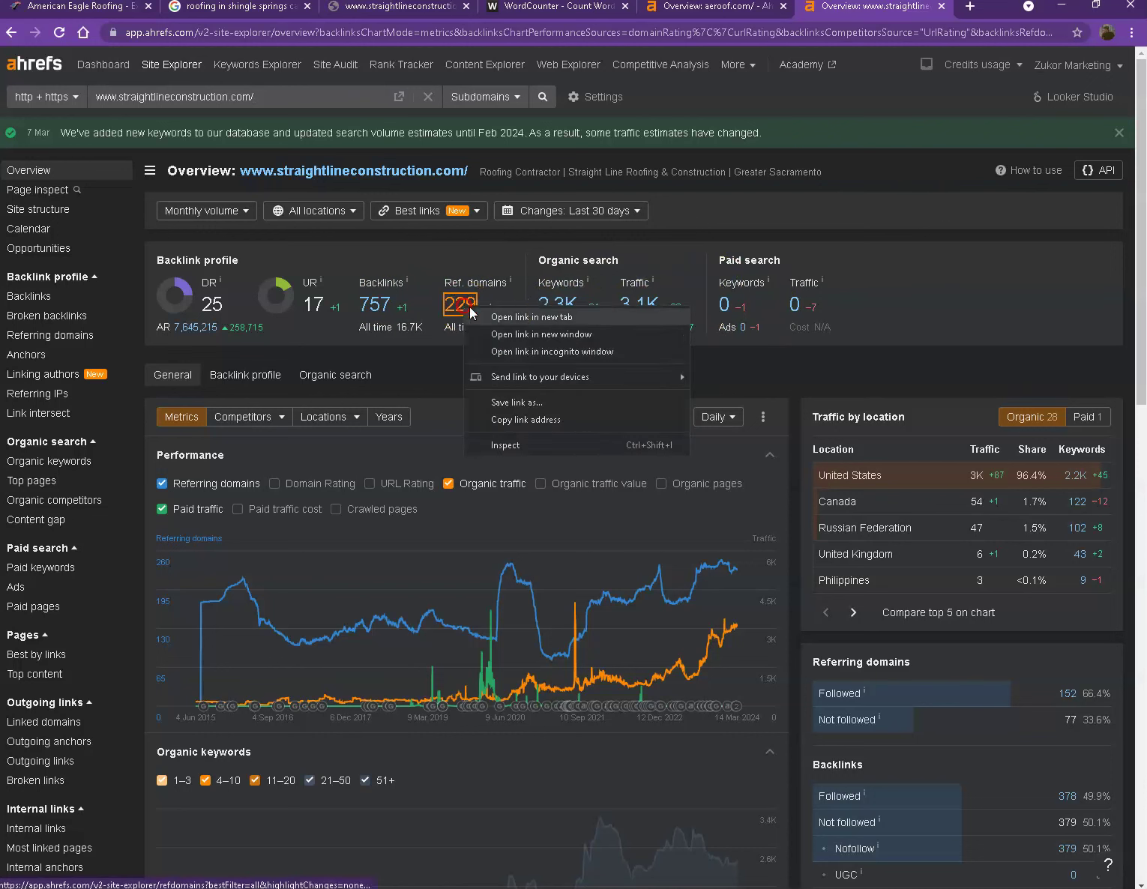
left_click(503, 324)
right_click(543, 305)
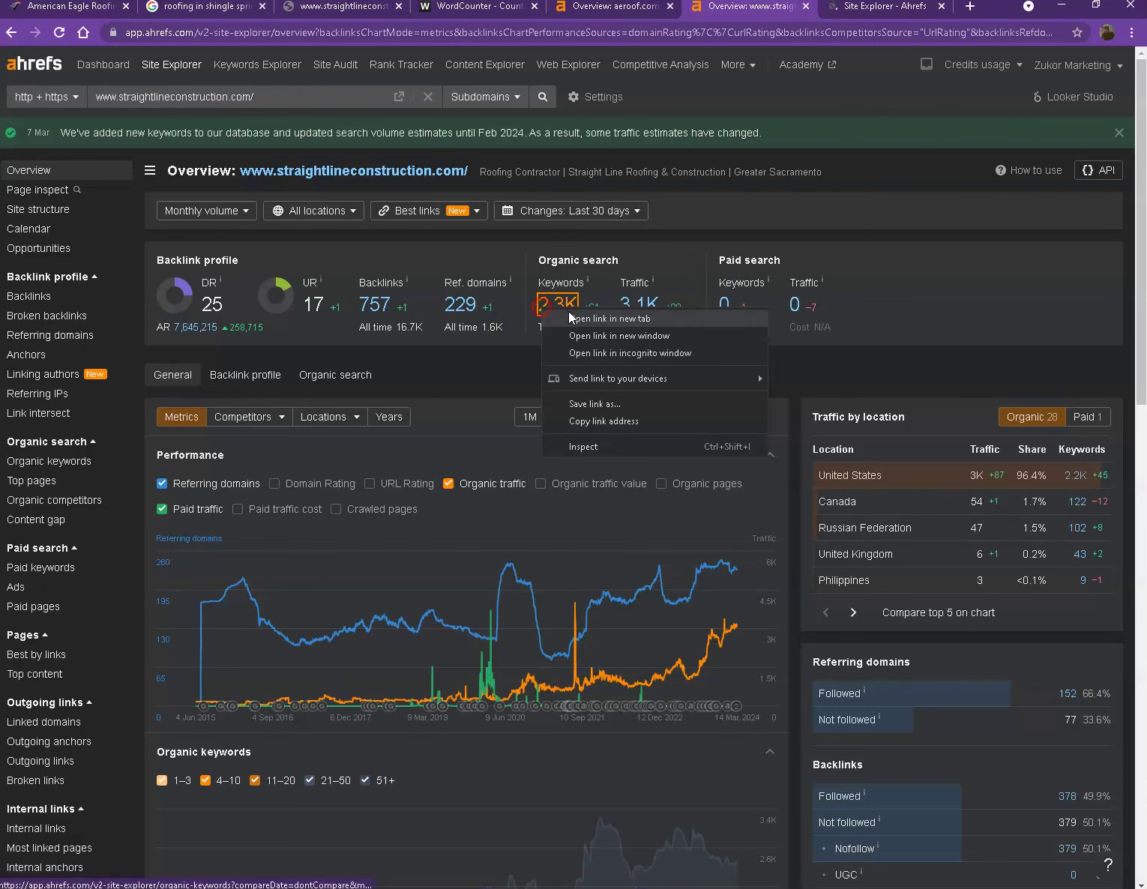
left_click(574, 320)
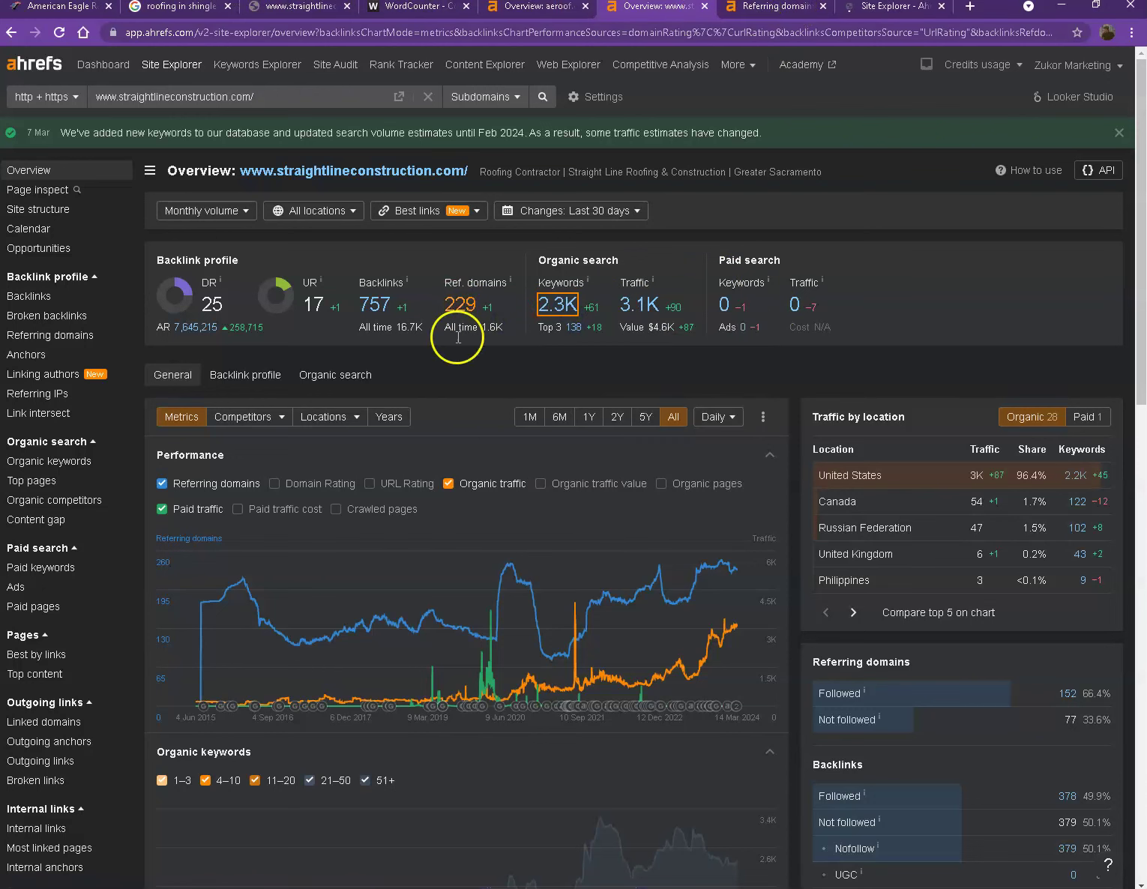
Step: Examine the list of referring domains for straightlineconstruction.com down to the end of its first page
left_click(757, 9)
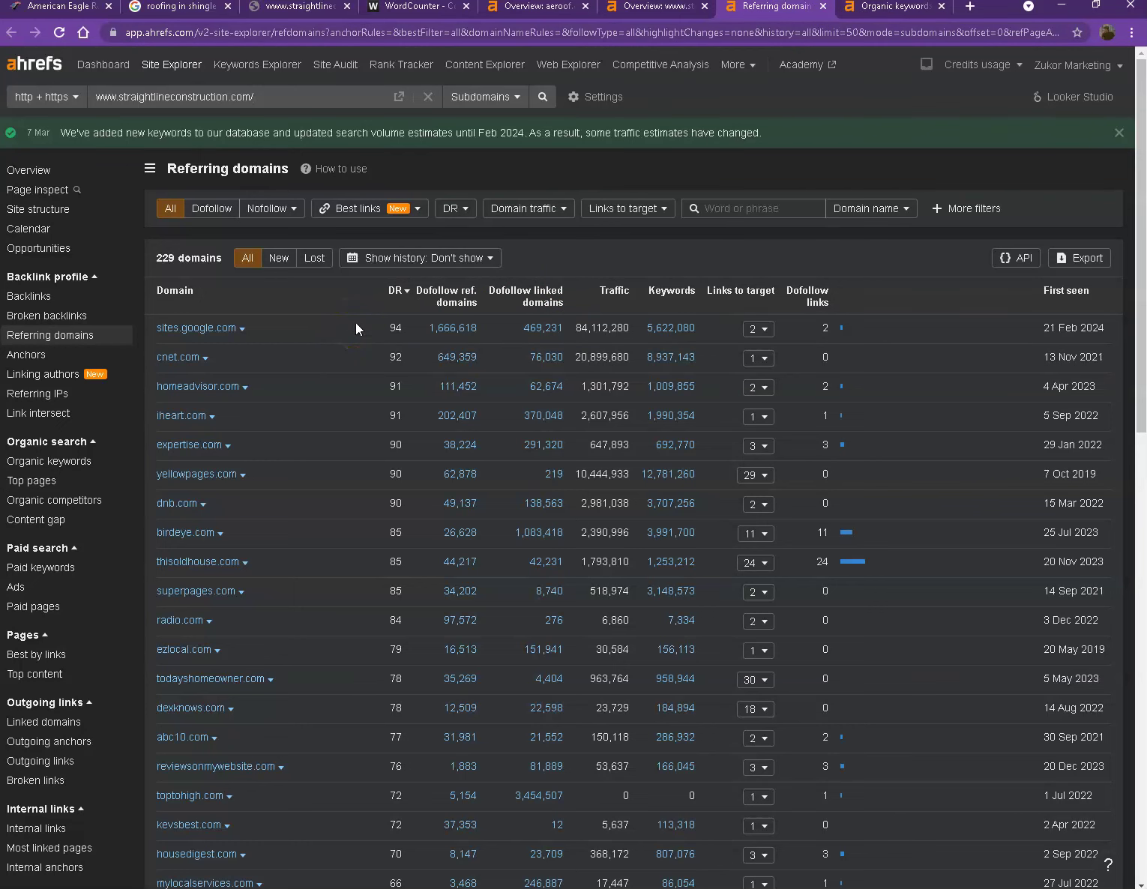
scroll(281, 342, "down", 9)
scroll(279, 339, "down", 5)
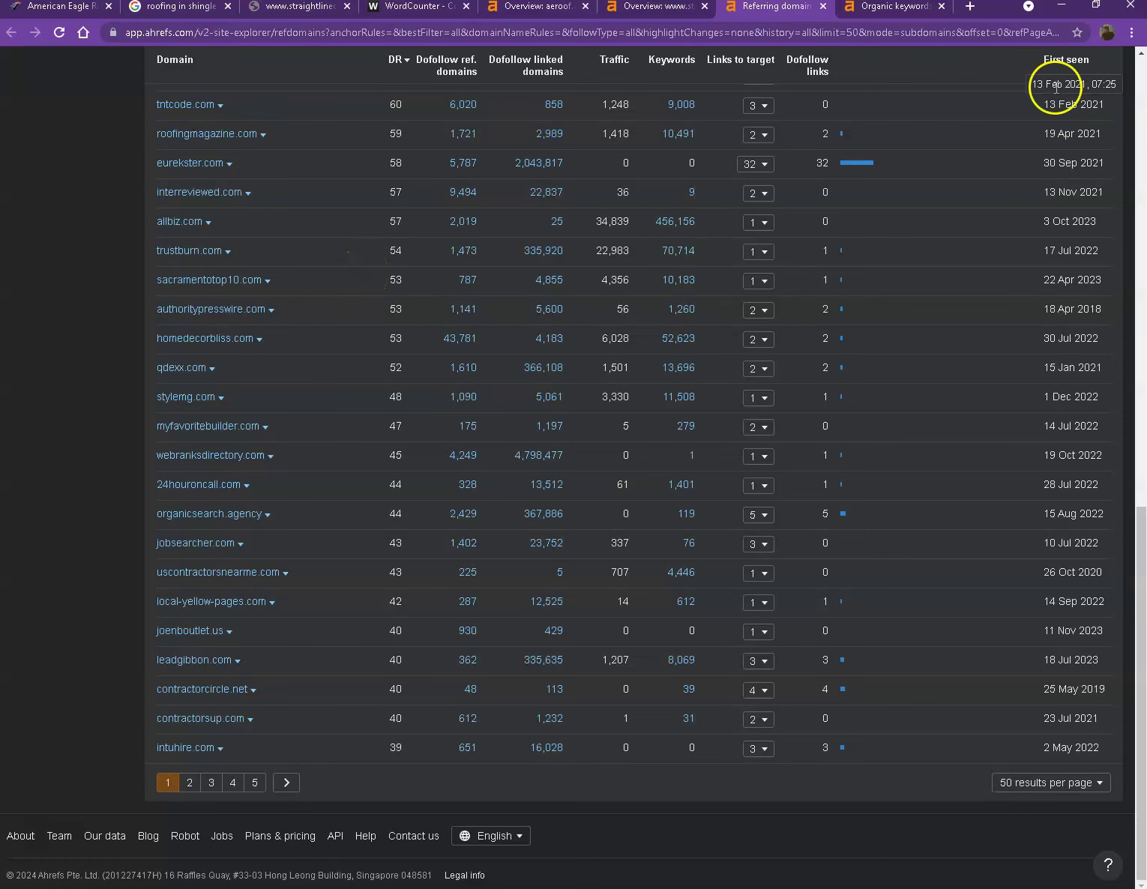
Step: Examine the organic keywords of straightlineconstruction.com, including their volume, difficulty, traffic, position and ranking URLs
left_click(888, 9)
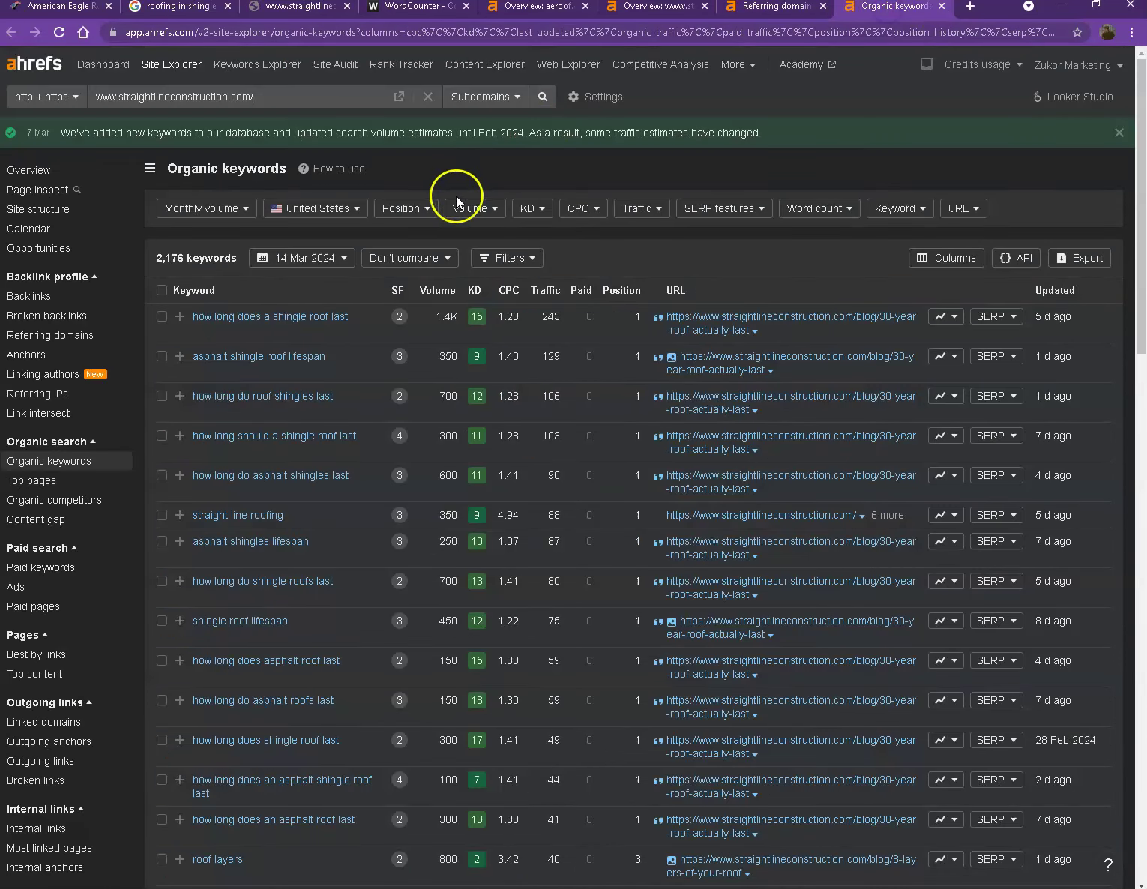
scroll(415, 266, "down", 5)
scroll(415, 266, "down", 12)
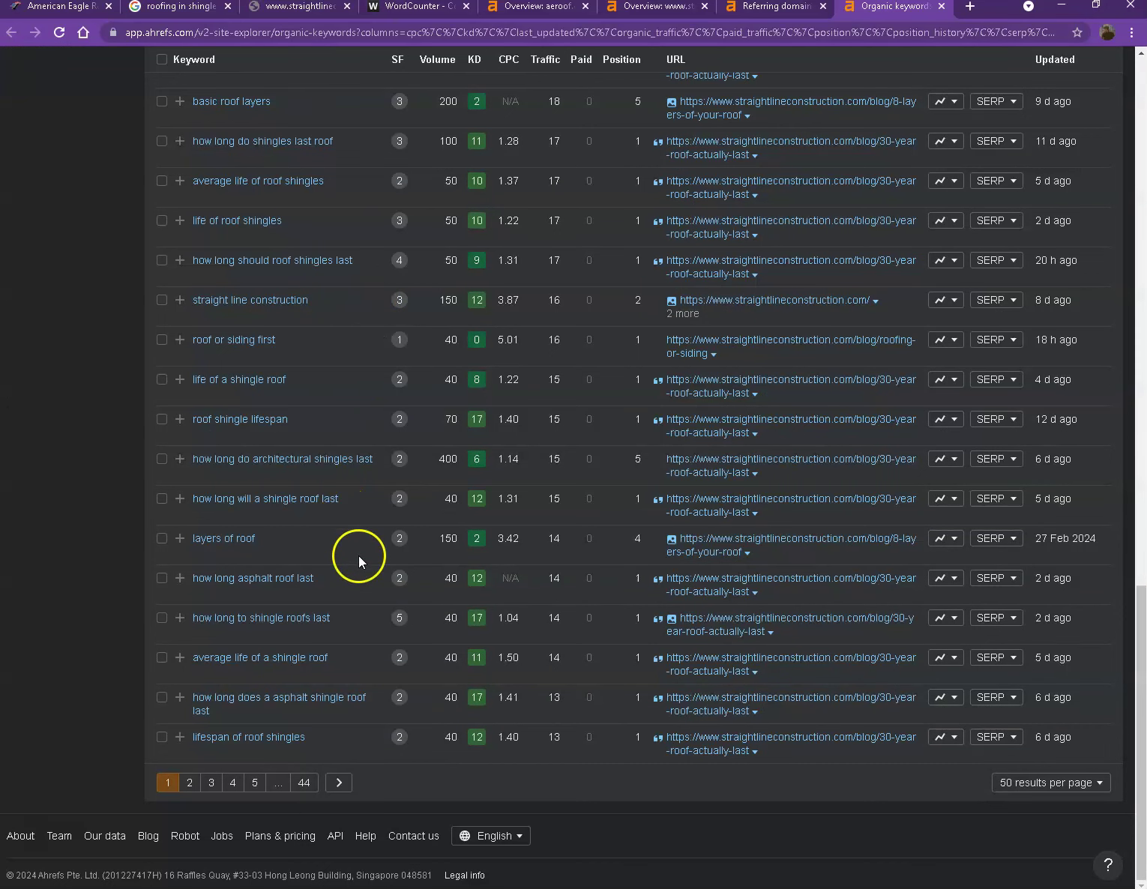
scroll(506, 602, "up", 15)
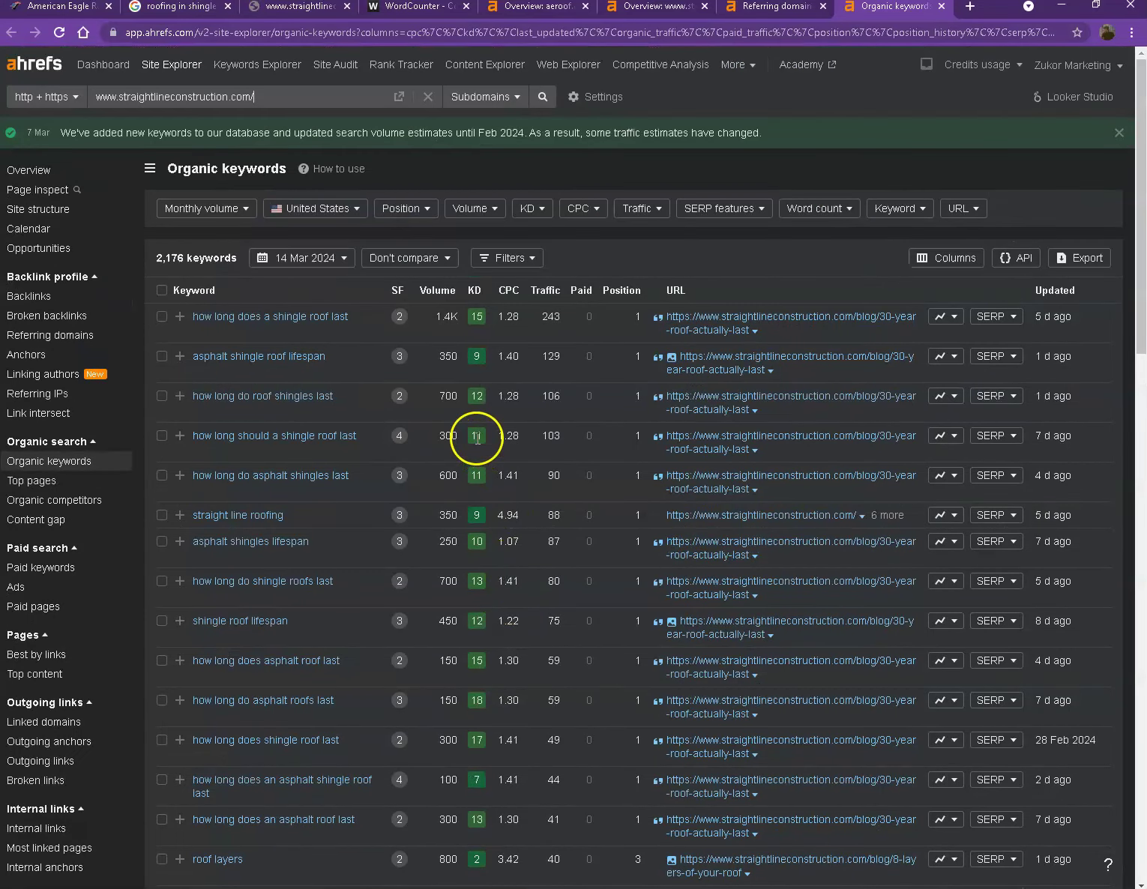
scroll(485, 442, "down", 3)
scroll(477, 436, "down", 4)
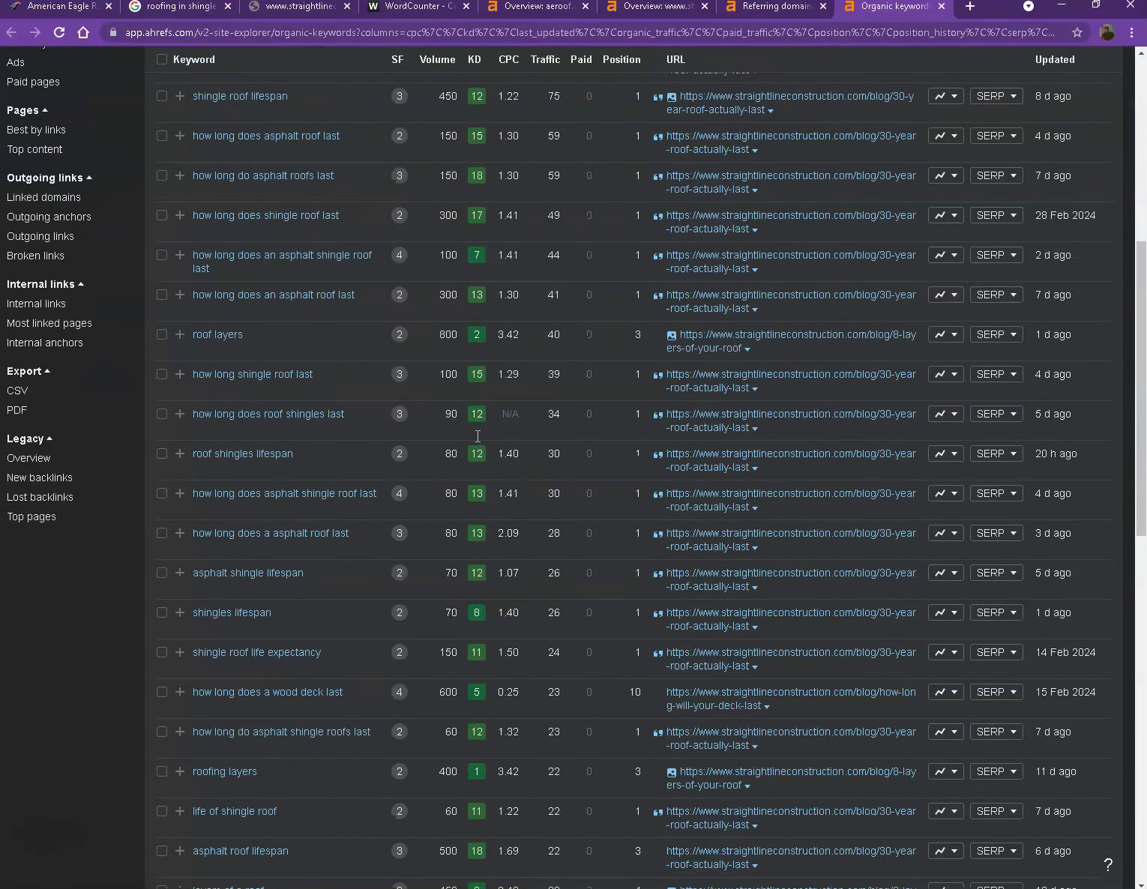
scroll(481, 487, "down", 8)
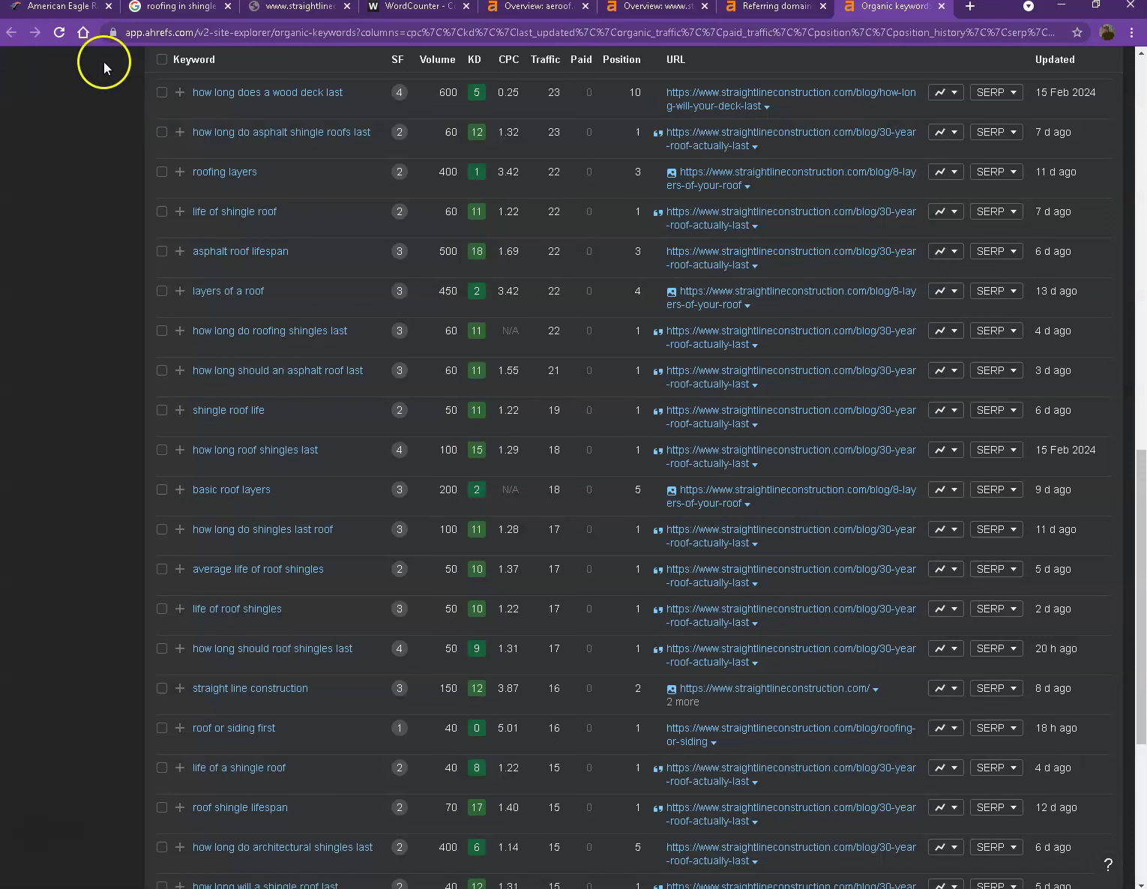
Step: Check the file names offered when saving the Metal Roofing and Comp Roofing tile links on the aeroof.com homepage, cancelling each save
left_click(70, 7)
scroll(420, 380, "down", 6)
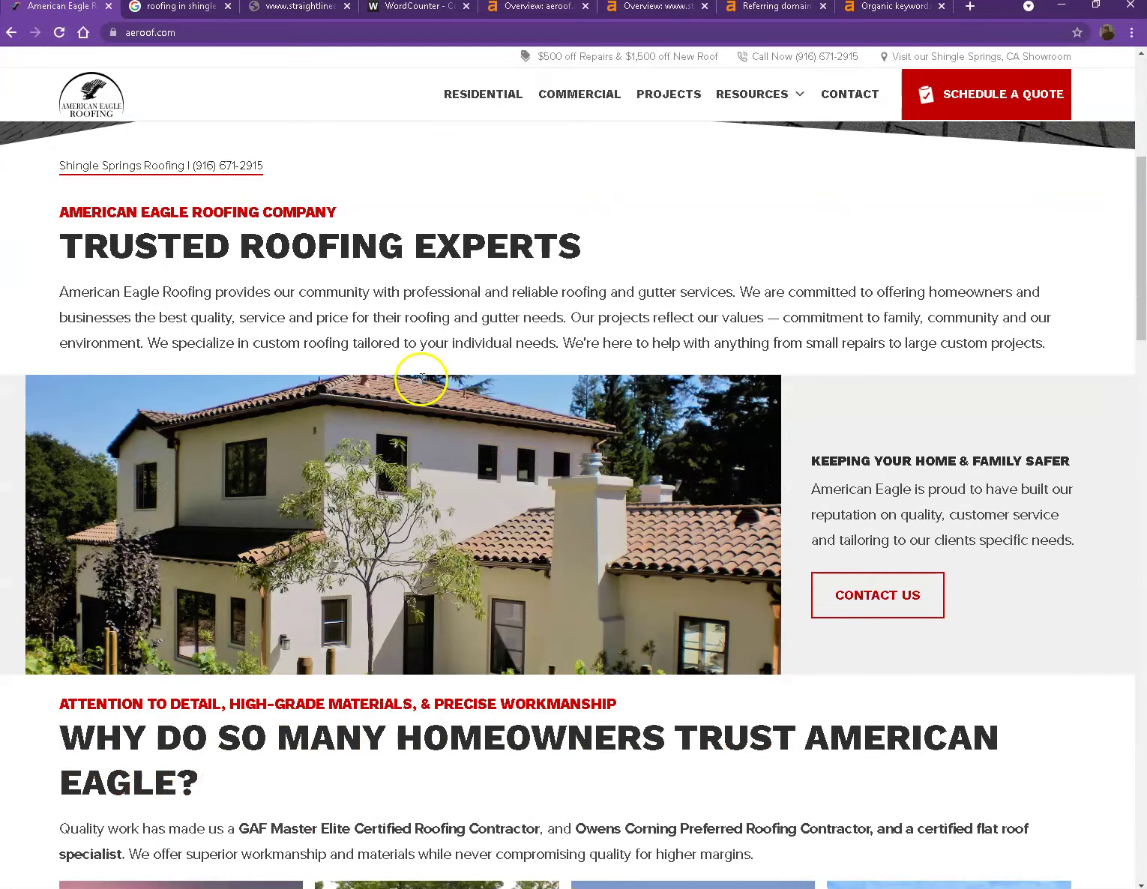
scroll(420, 380, "down", 7)
right_click(222, 453)
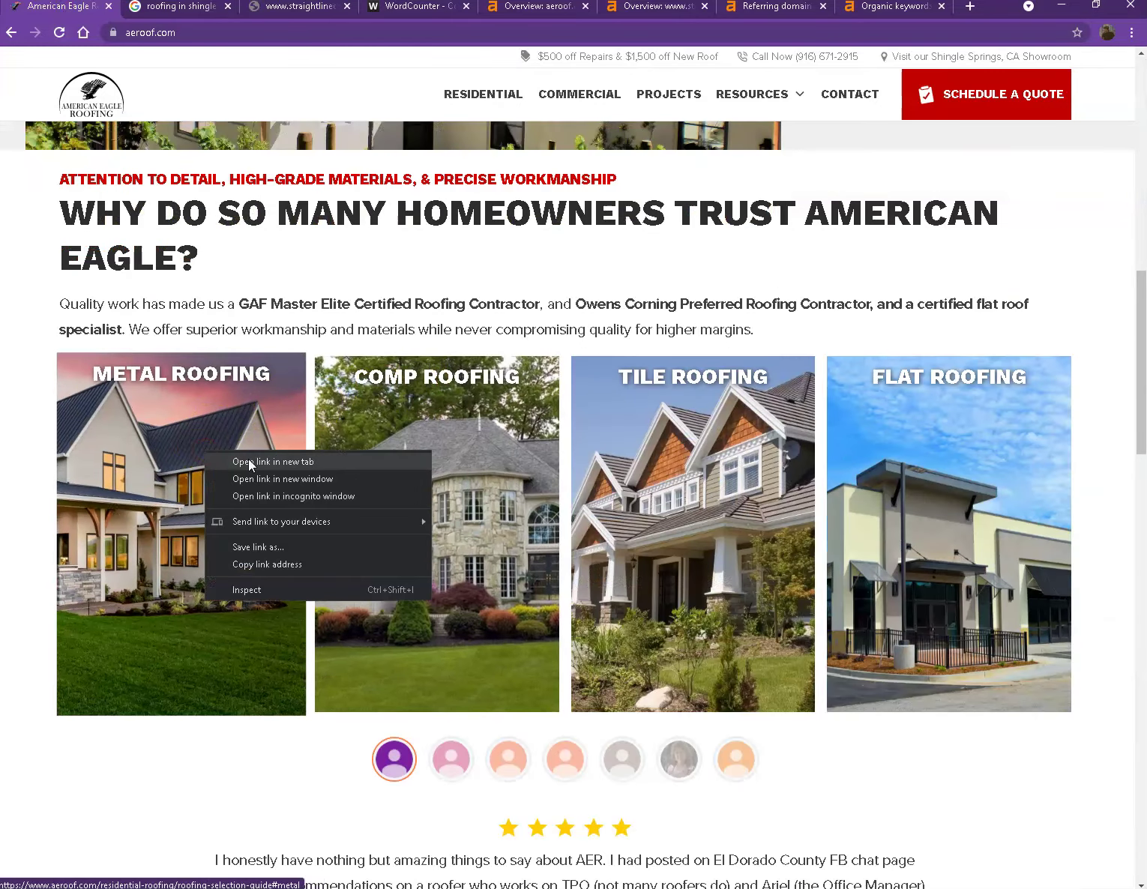
left_click(263, 546)
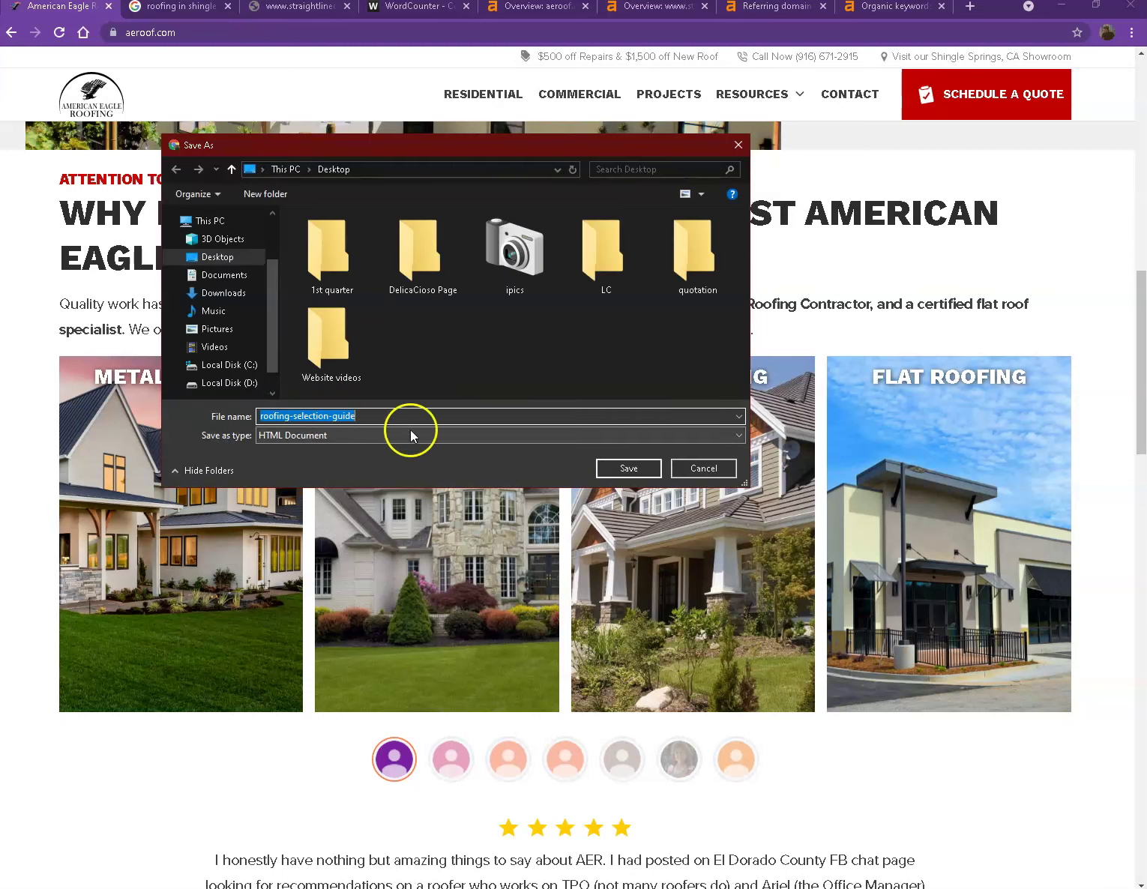
left_click(704, 470)
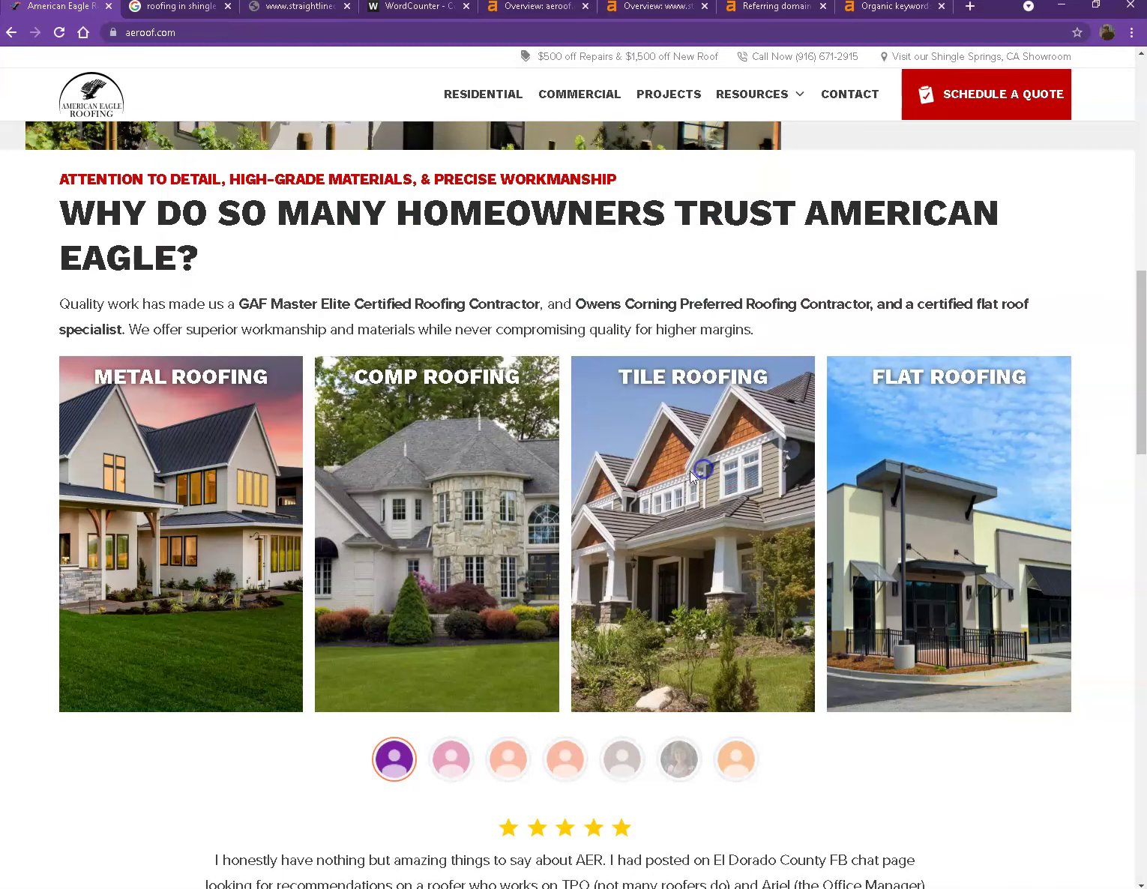
right_click(389, 459)
left_click(464, 556)
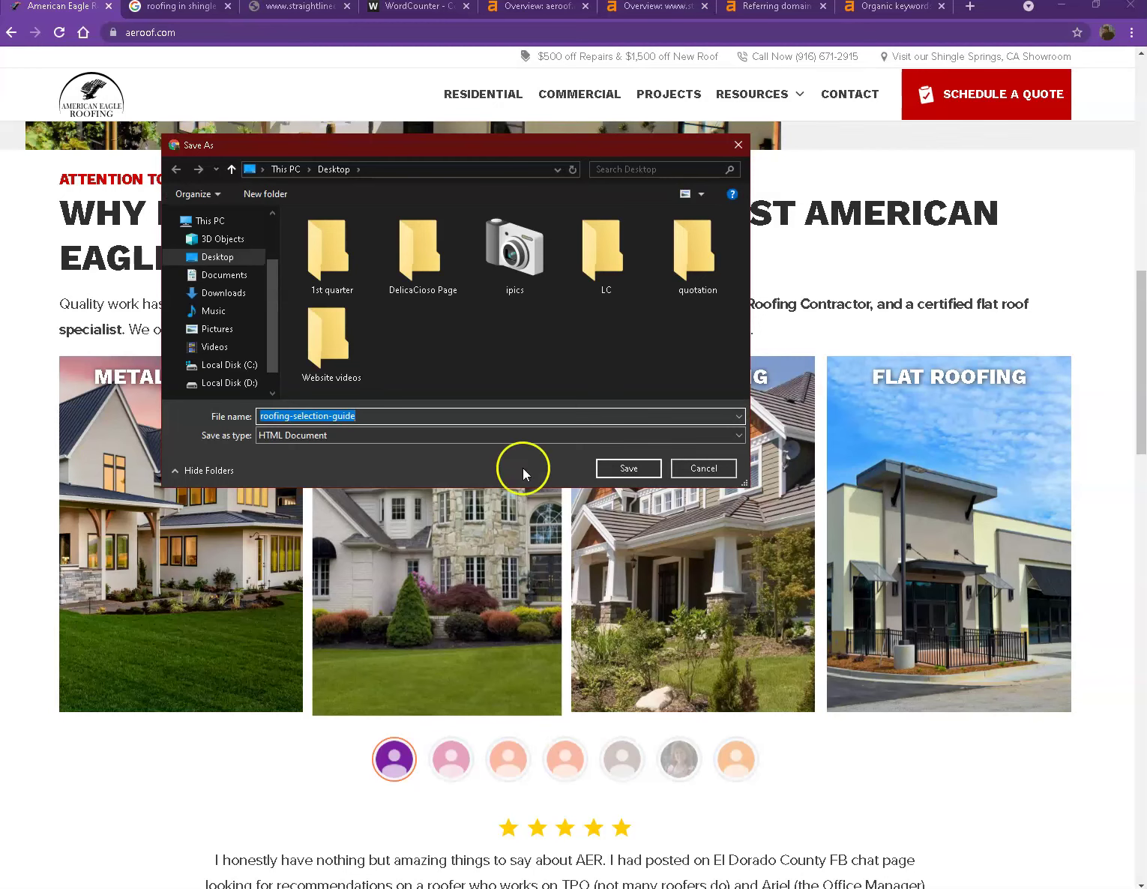
left_click(717, 467)
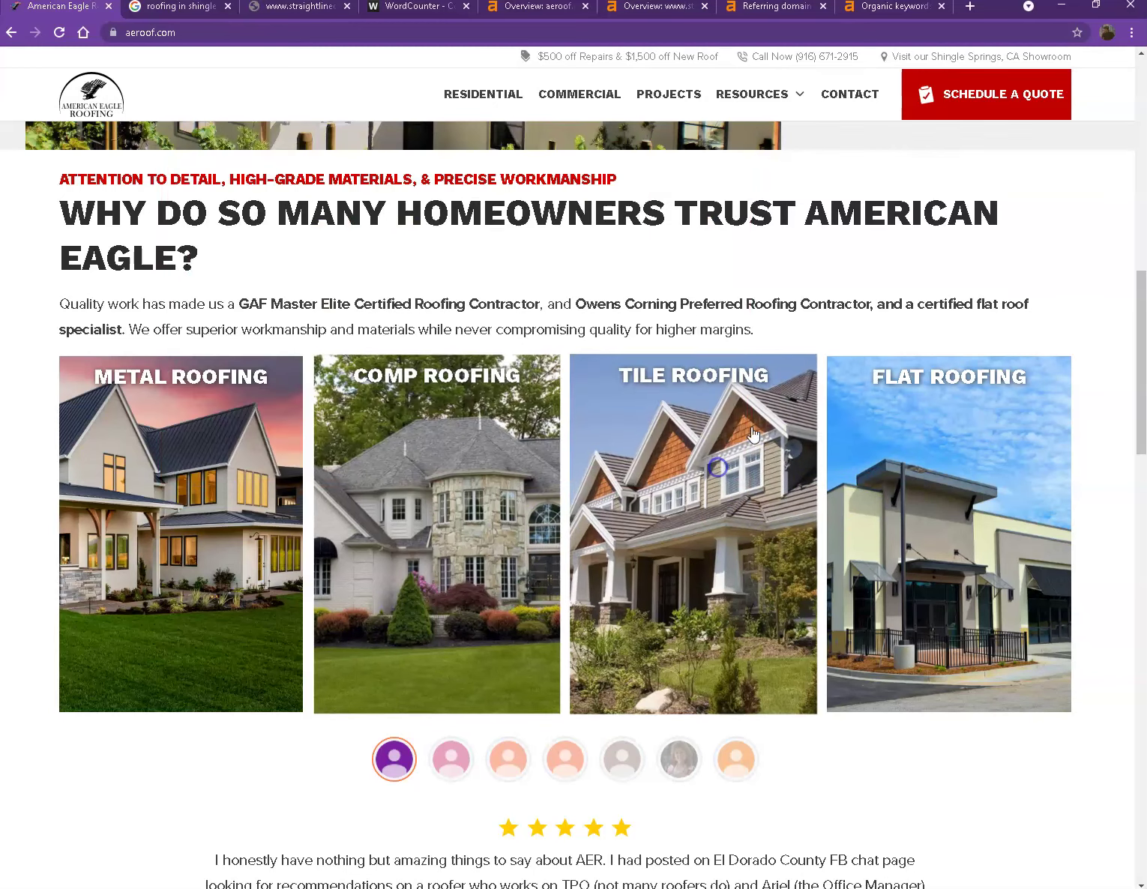
Step: Review the aeroof.com homepage from its hero banner through the roofing-type tiles and customer testimonial to the certification blocks
scroll(703, 413, "up", 4)
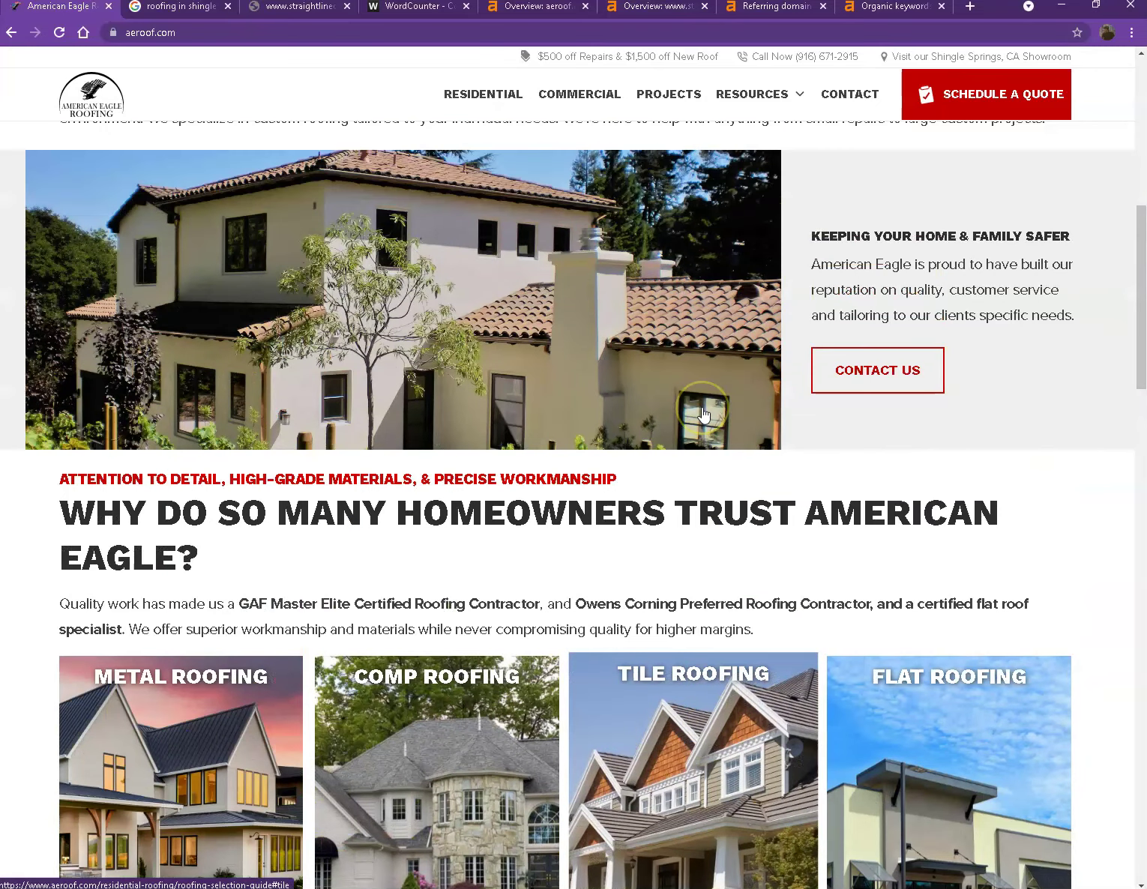
scroll(704, 412, "up", 4)
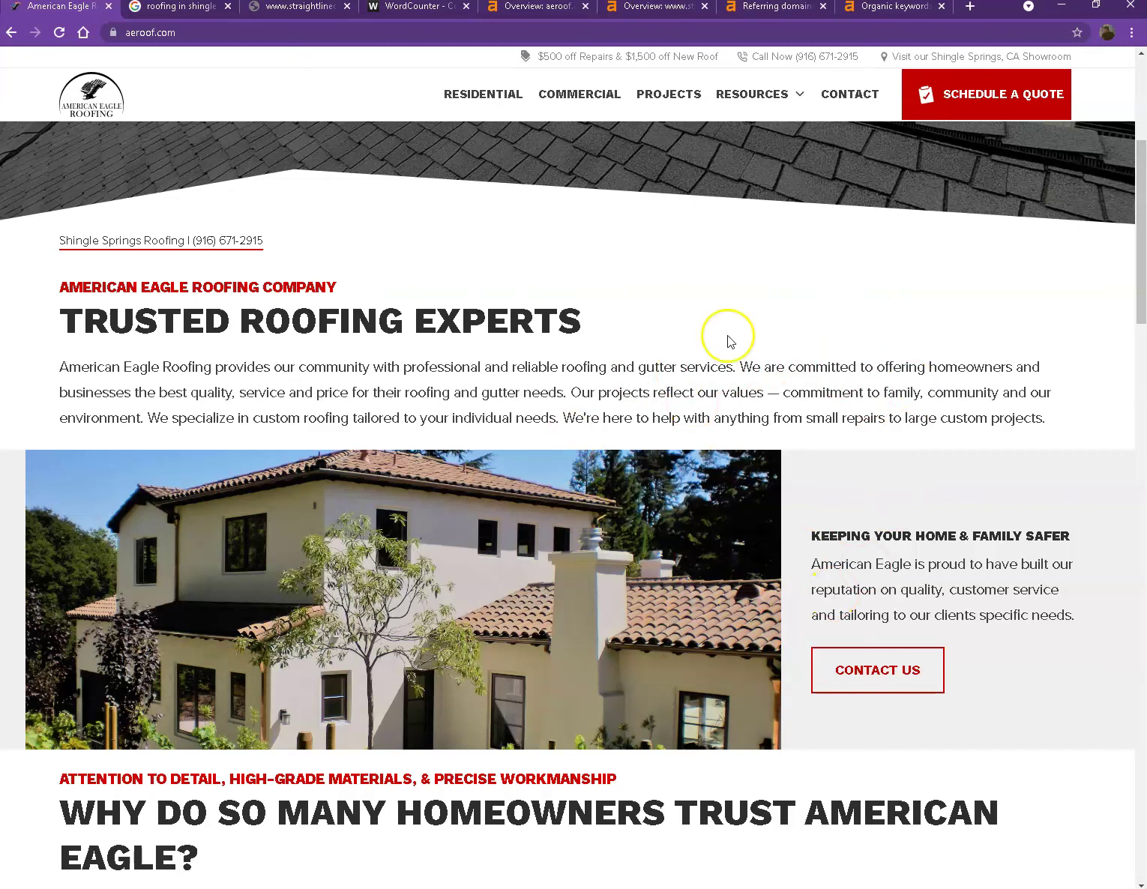
scroll(382, 411, "up", 5)
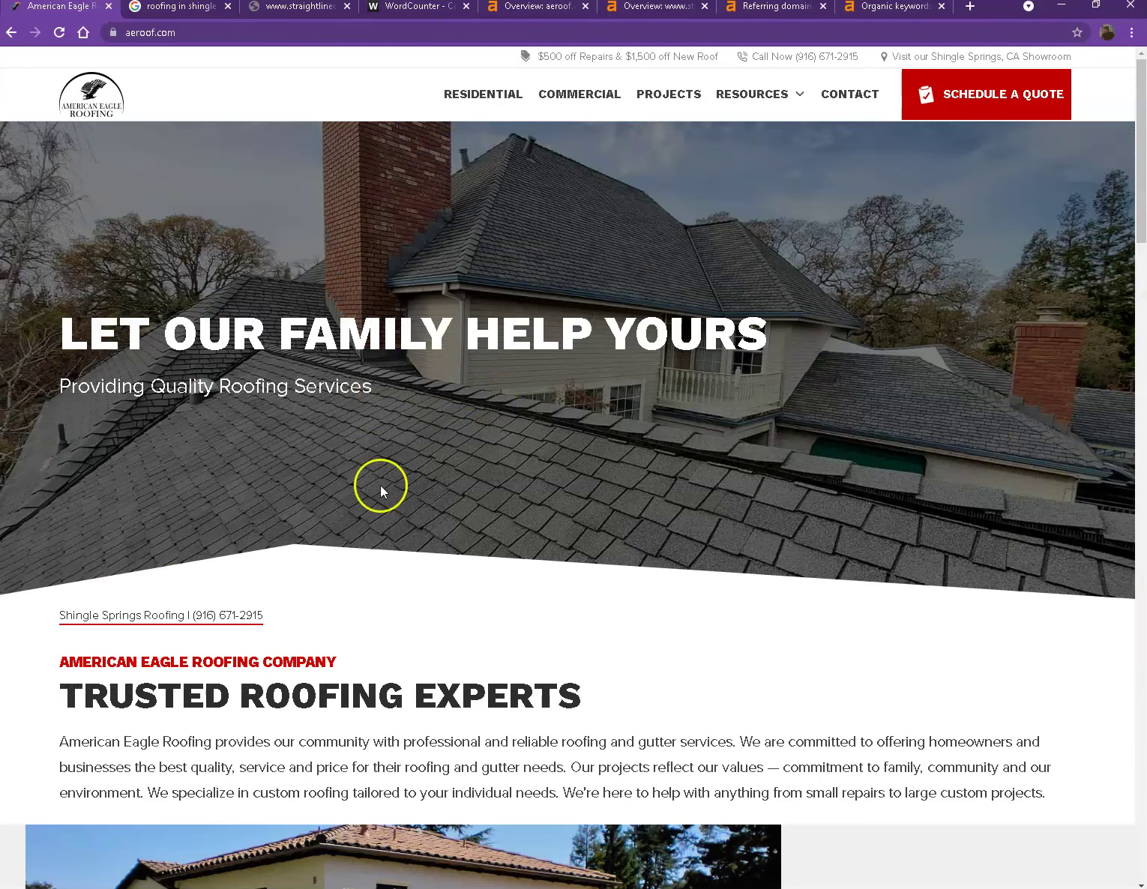
scroll(552, 477, "down", 14)
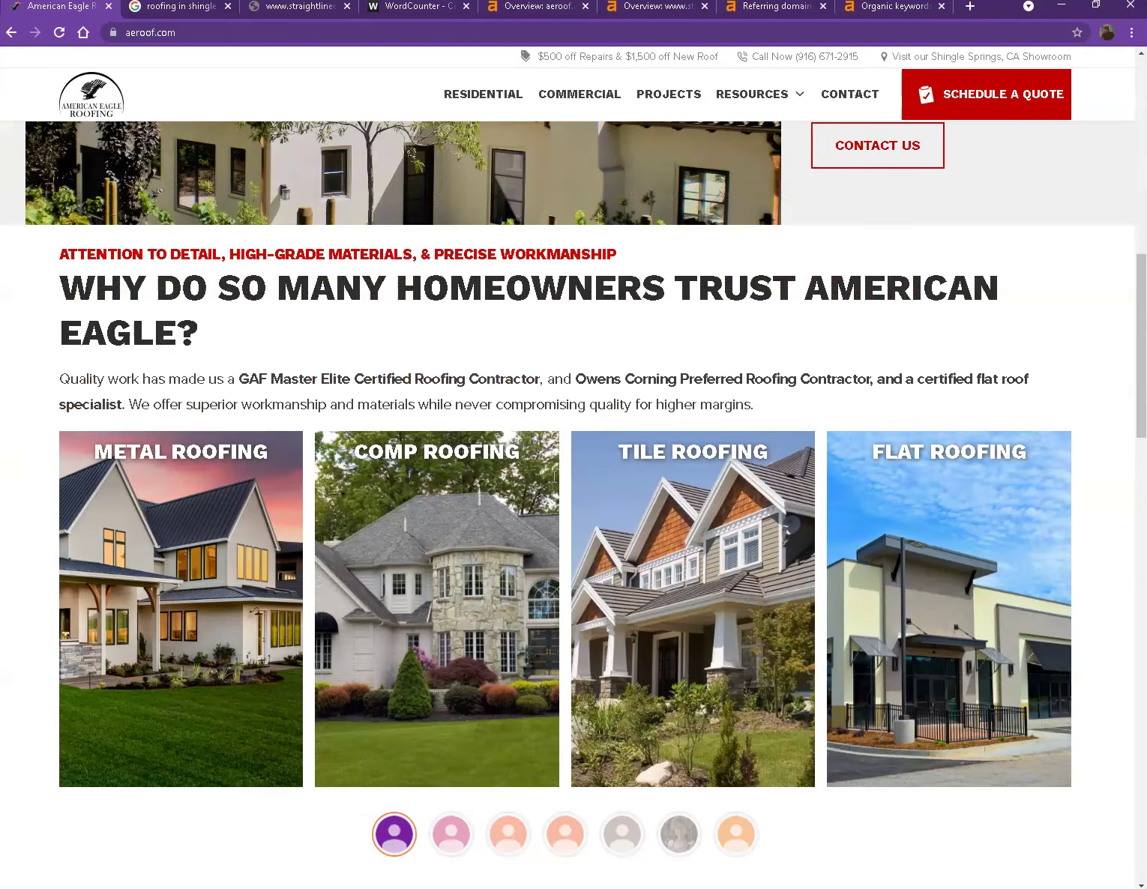
scroll(555, 476, "down", 2)
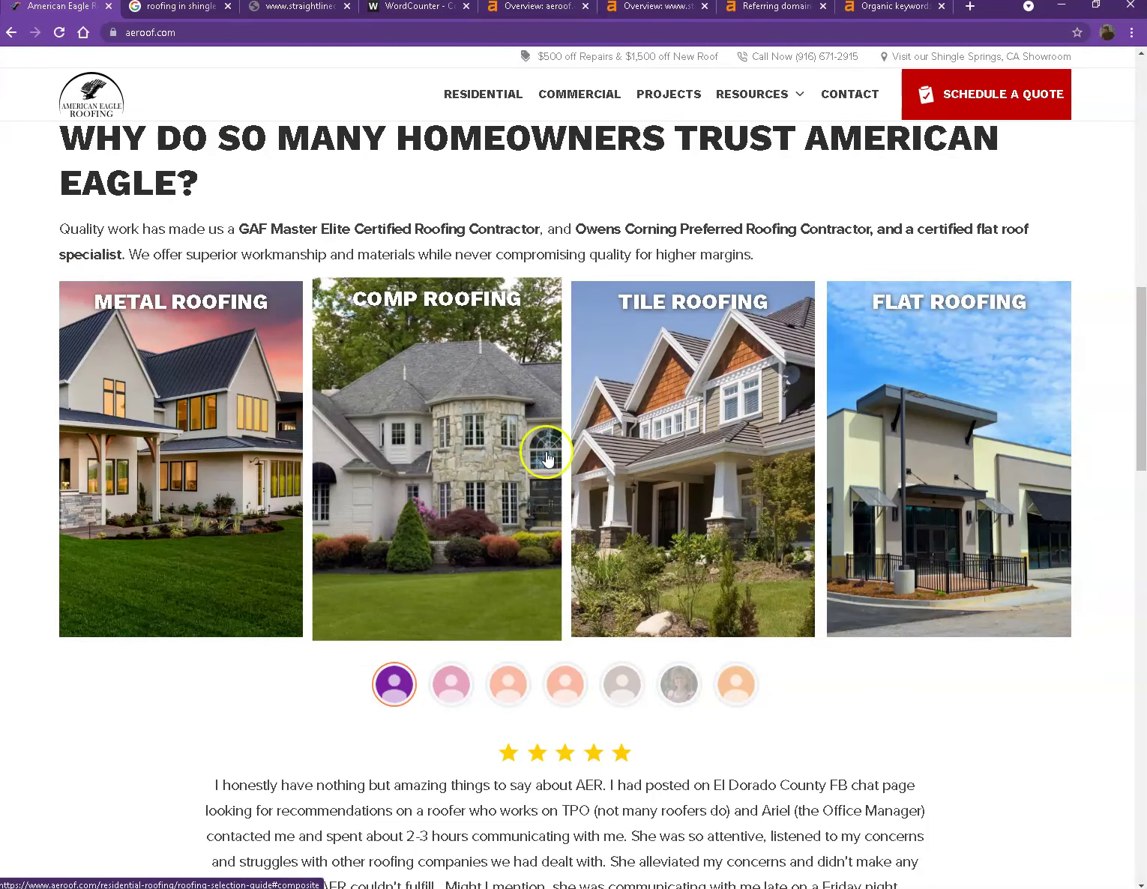
scroll(494, 472, "down", 1)
scroll(470, 489, "down", 4)
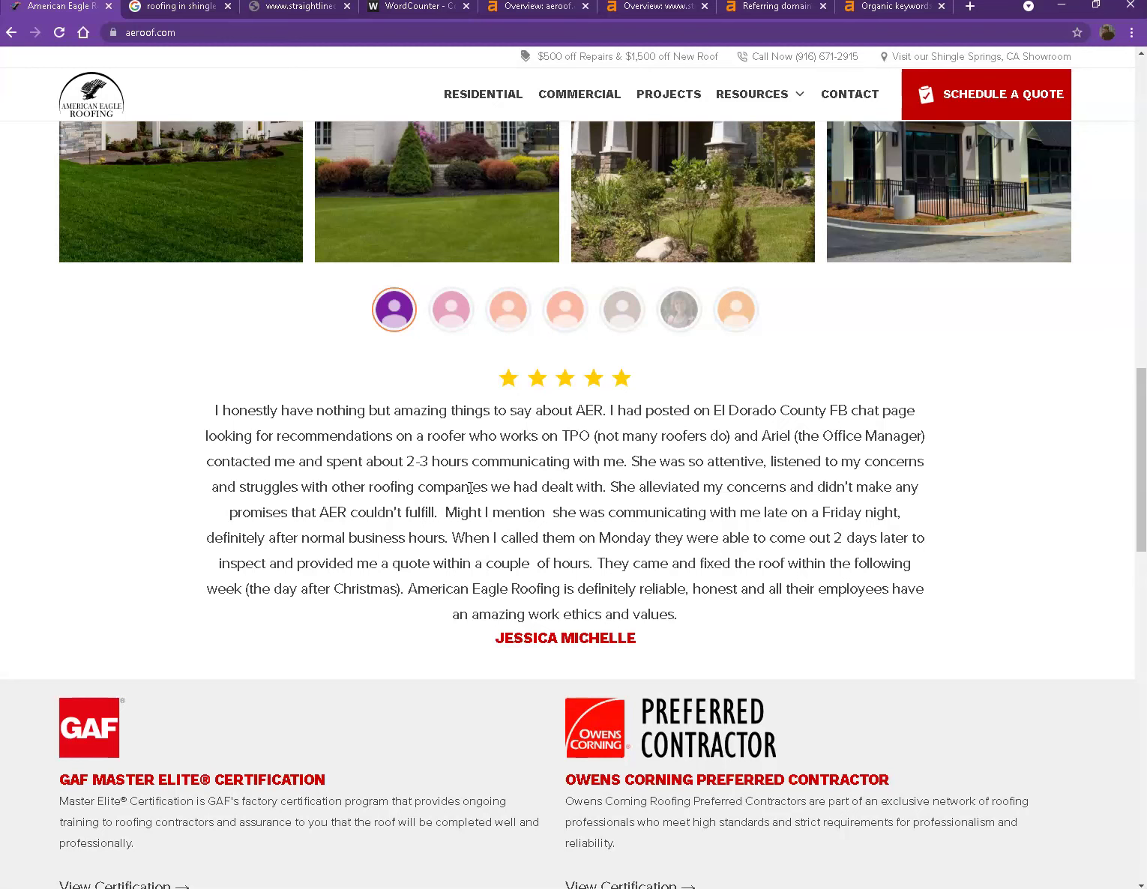
scroll(465, 338, "down", 9)
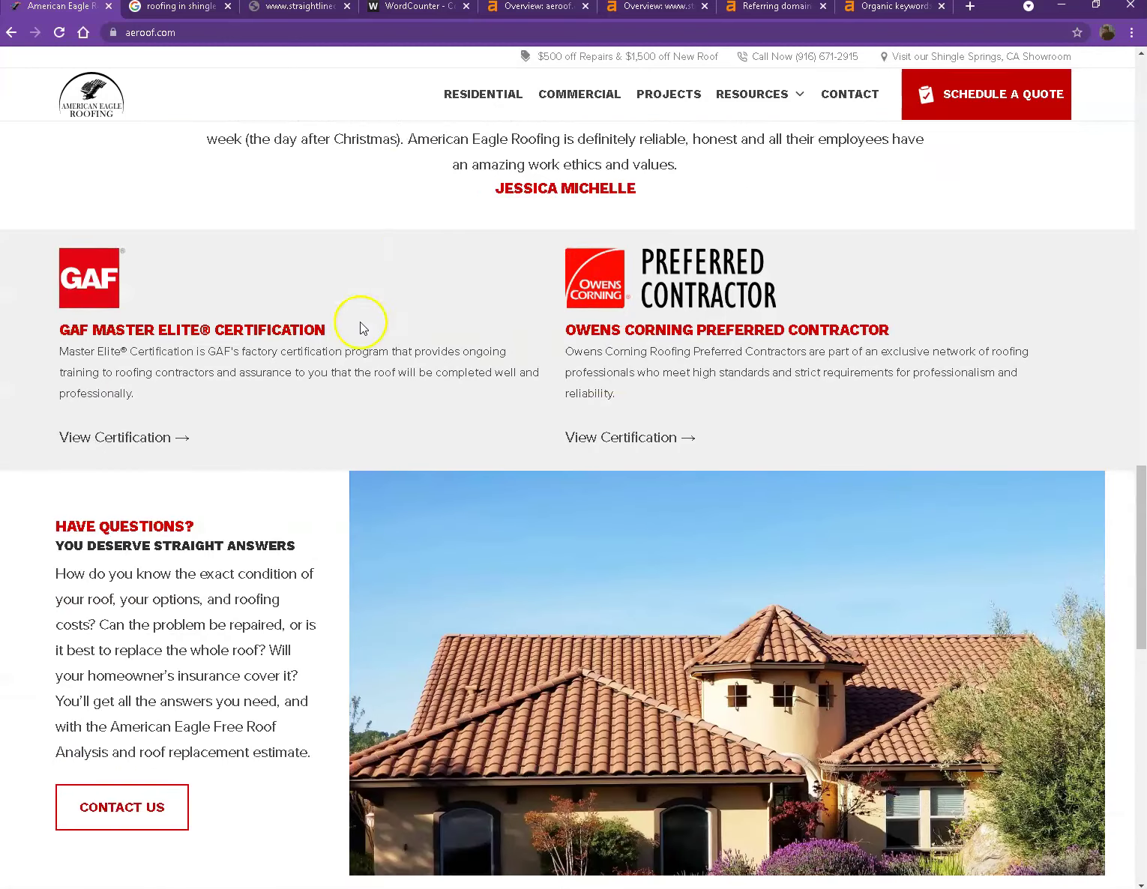
Step: Recheck the Google business listings and organic results for "roofing in shingle springs ca", and return to the aeroof.com homepage
left_click(147, 8)
scroll(98, 463, "down", 4)
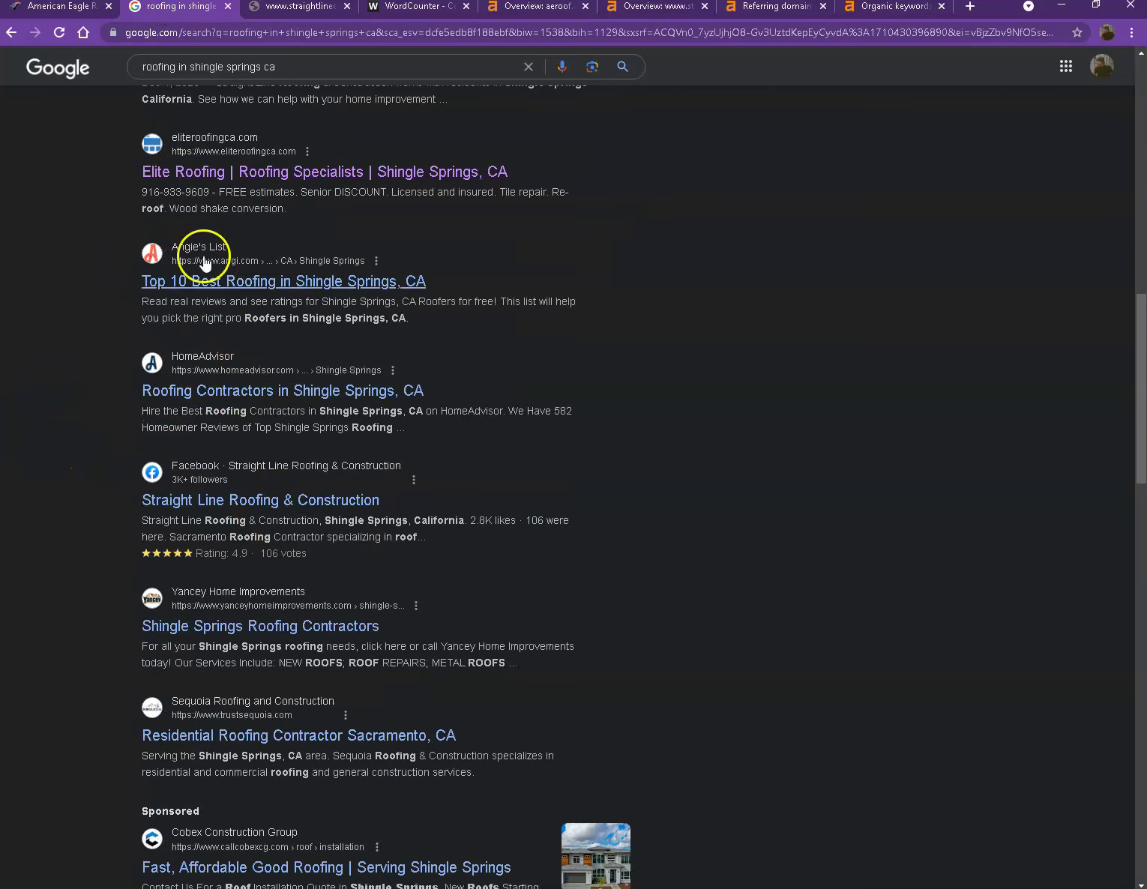
scroll(255, 422, "up", 12)
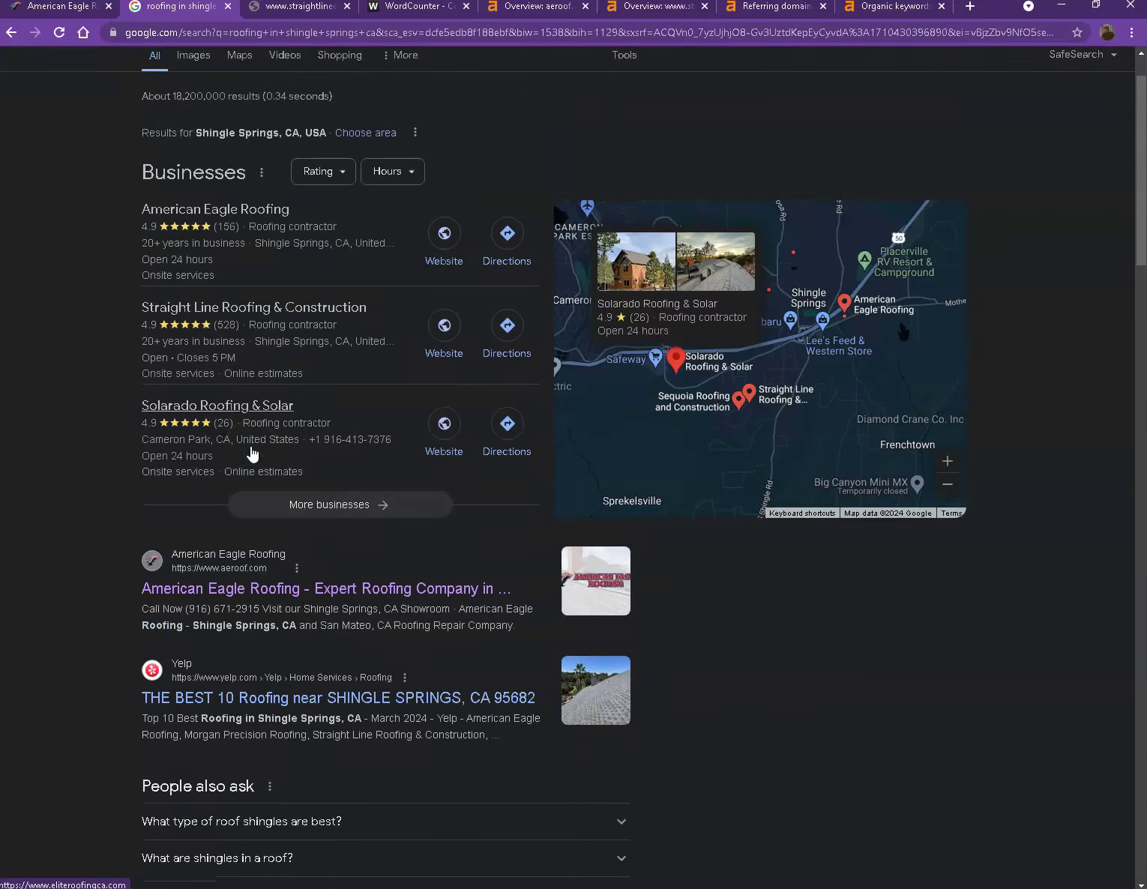
scroll(252, 454, "up", 1)
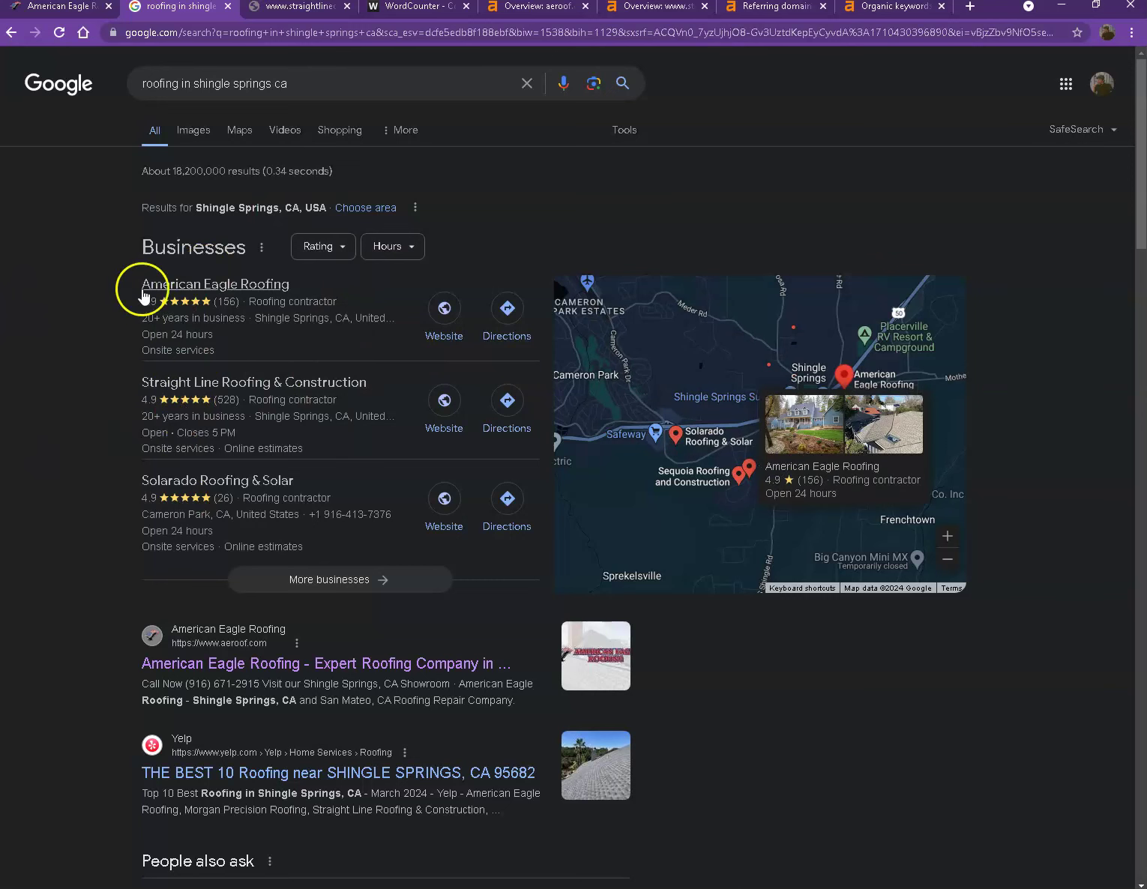
left_click(79, 11)
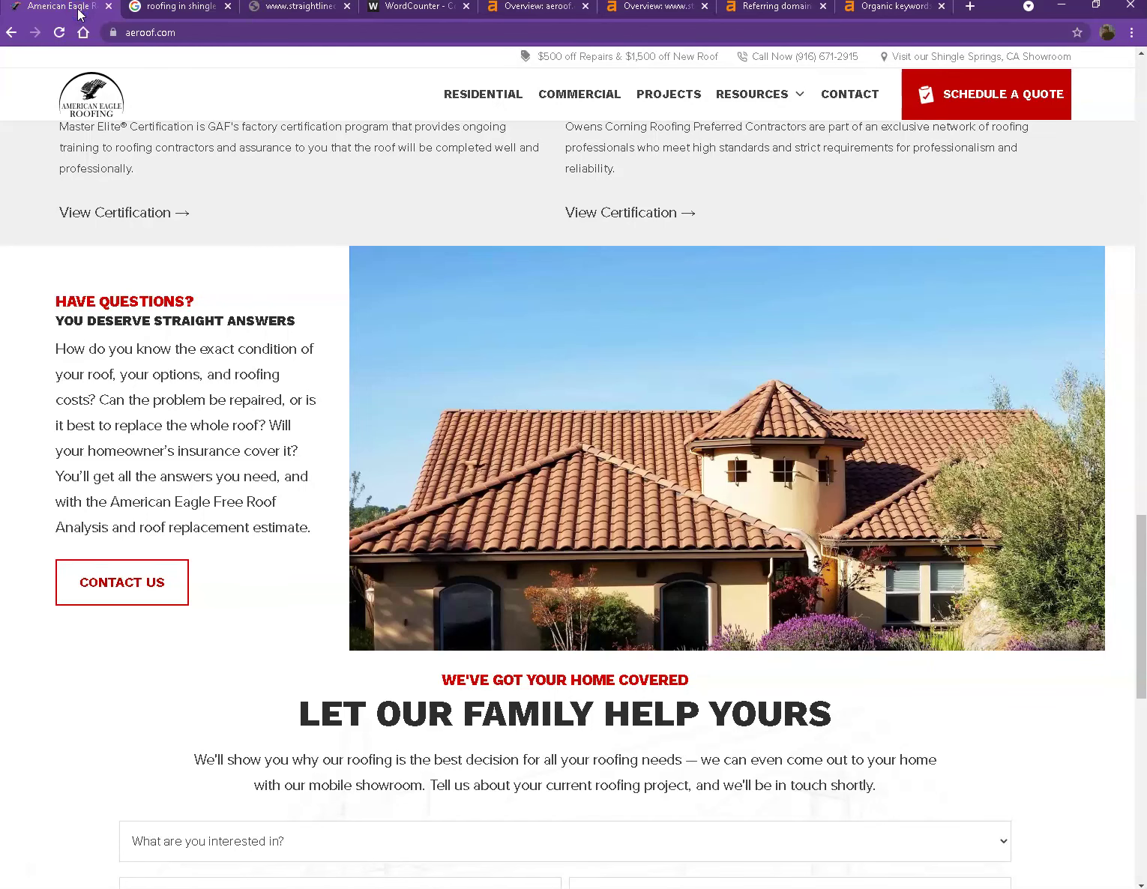